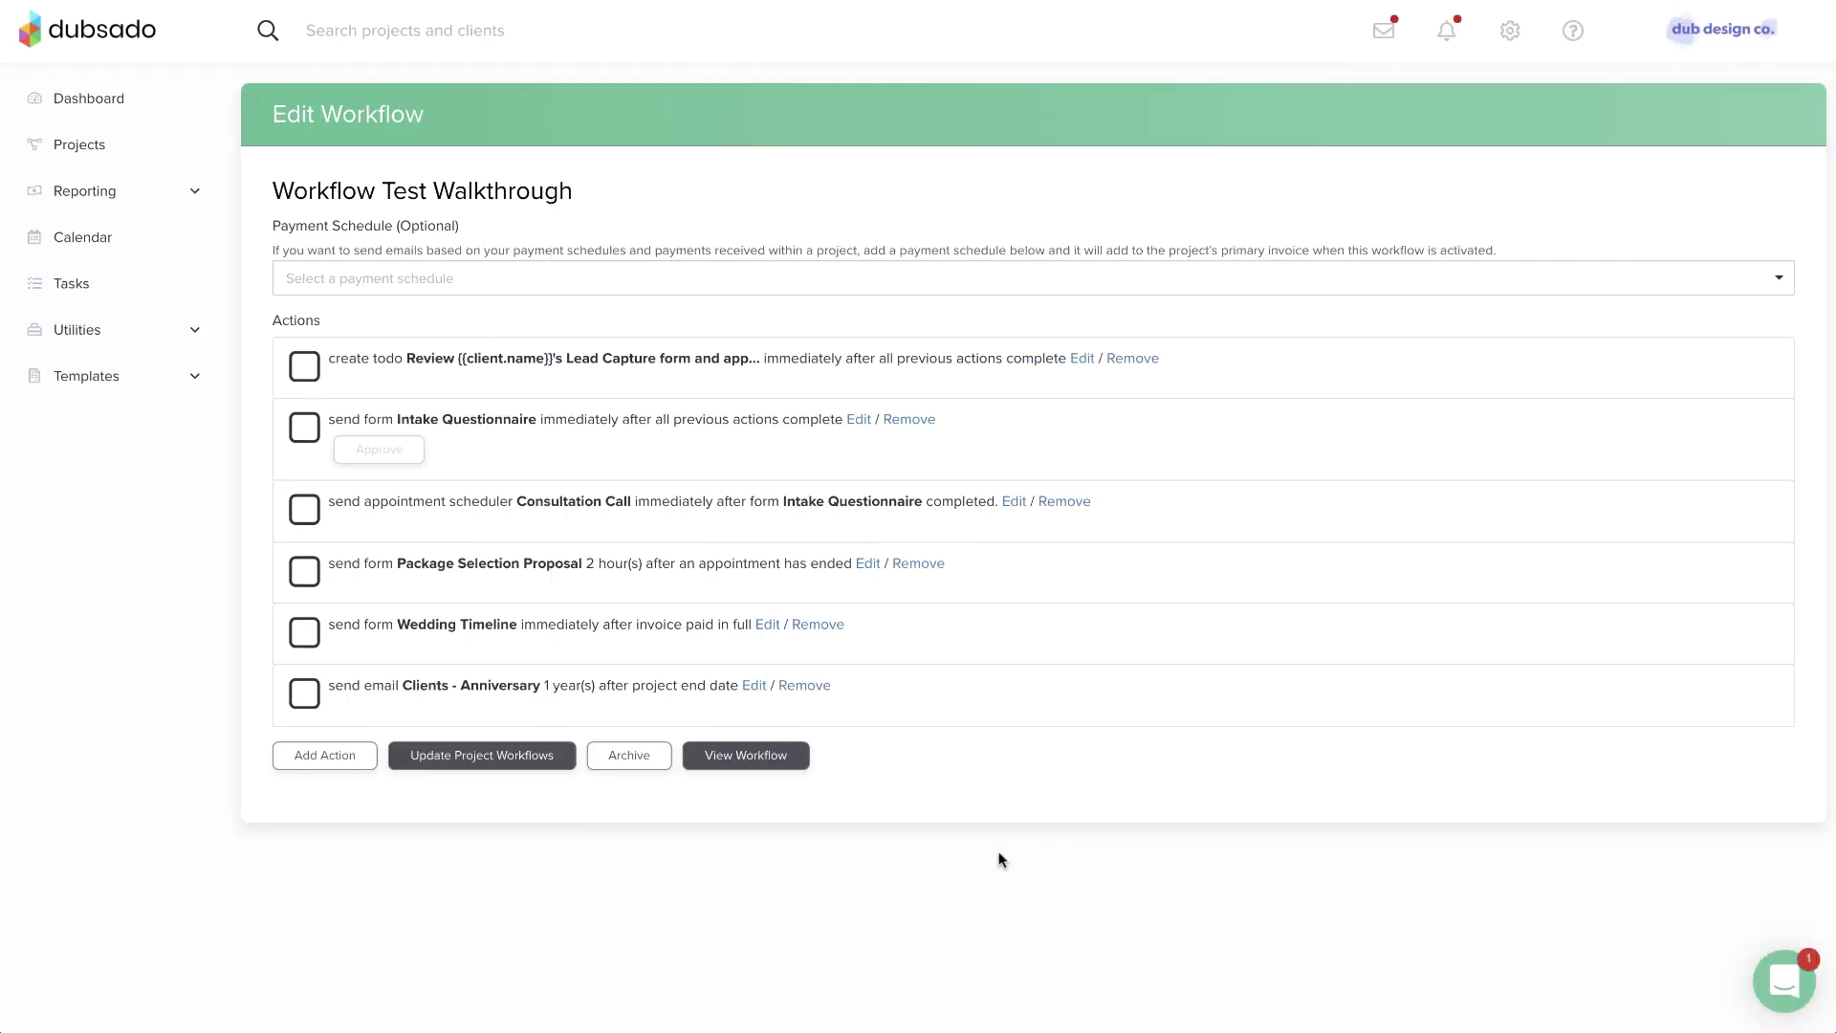
Add a Send Email action that sends Clients - Inquiry Response when the workflow starts, and move it to the top.
left_click(354, 758)
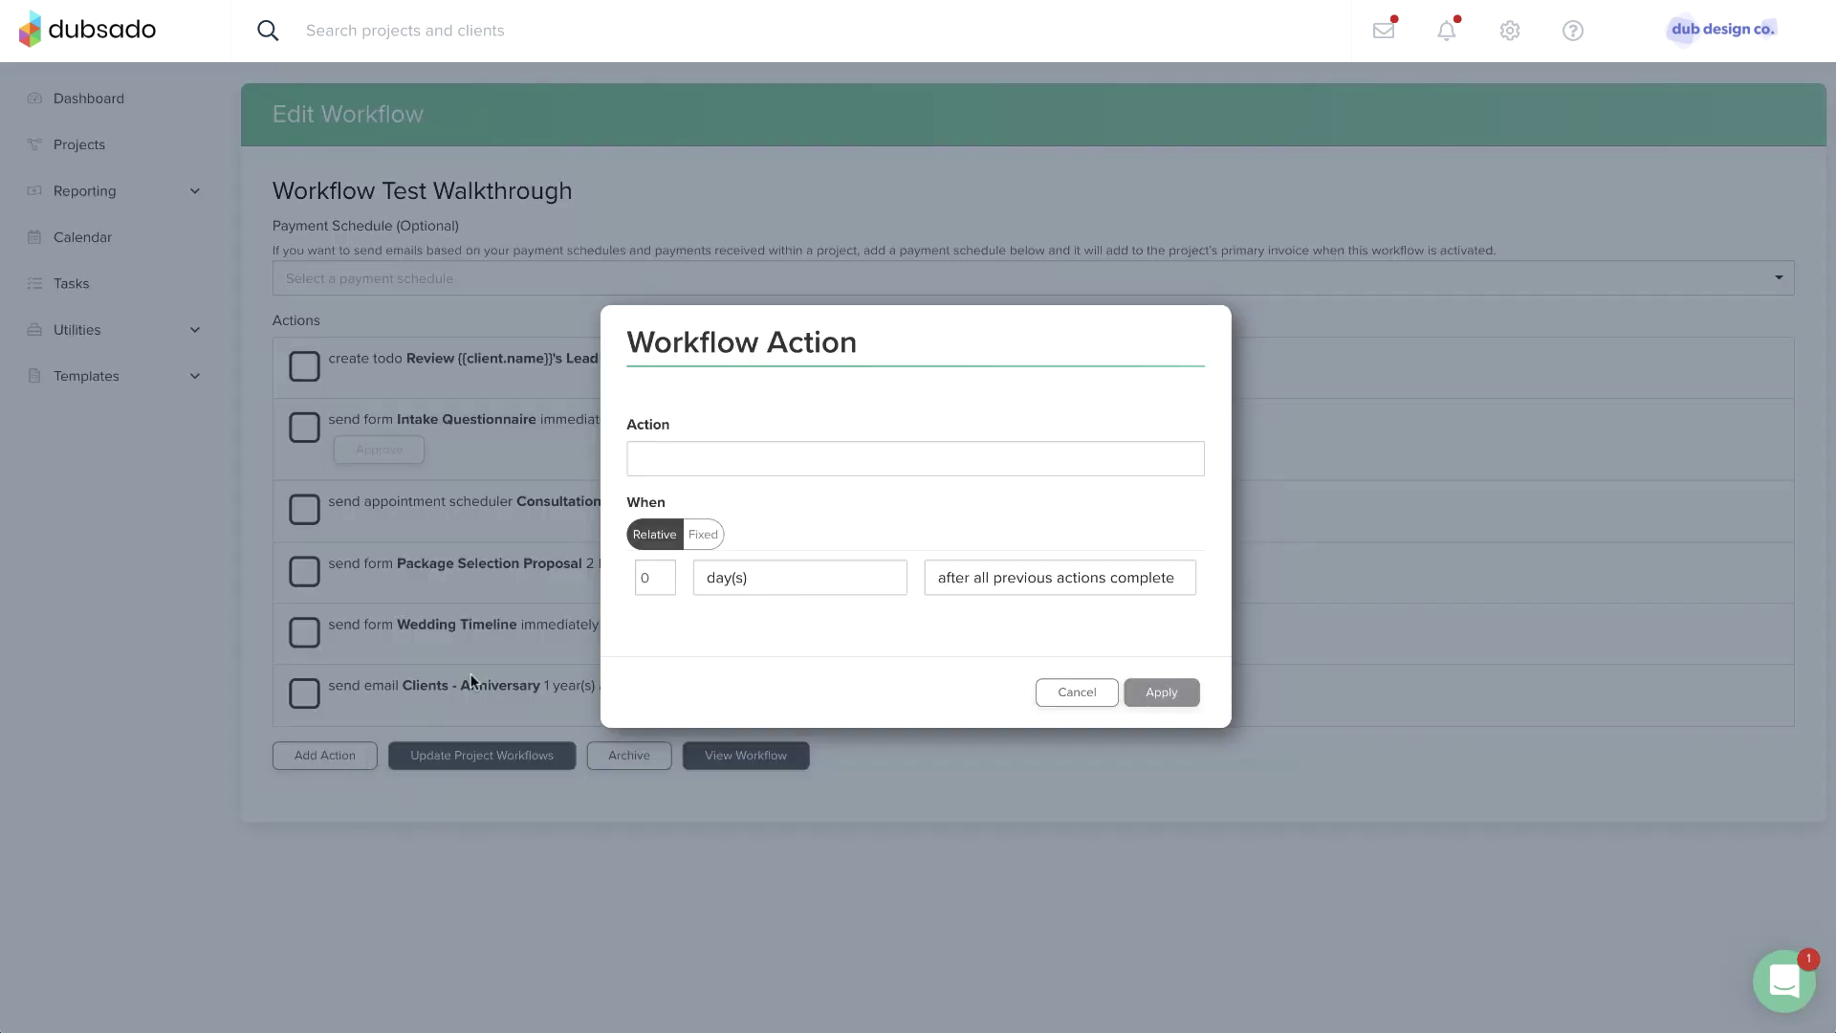
left_click(748, 463)
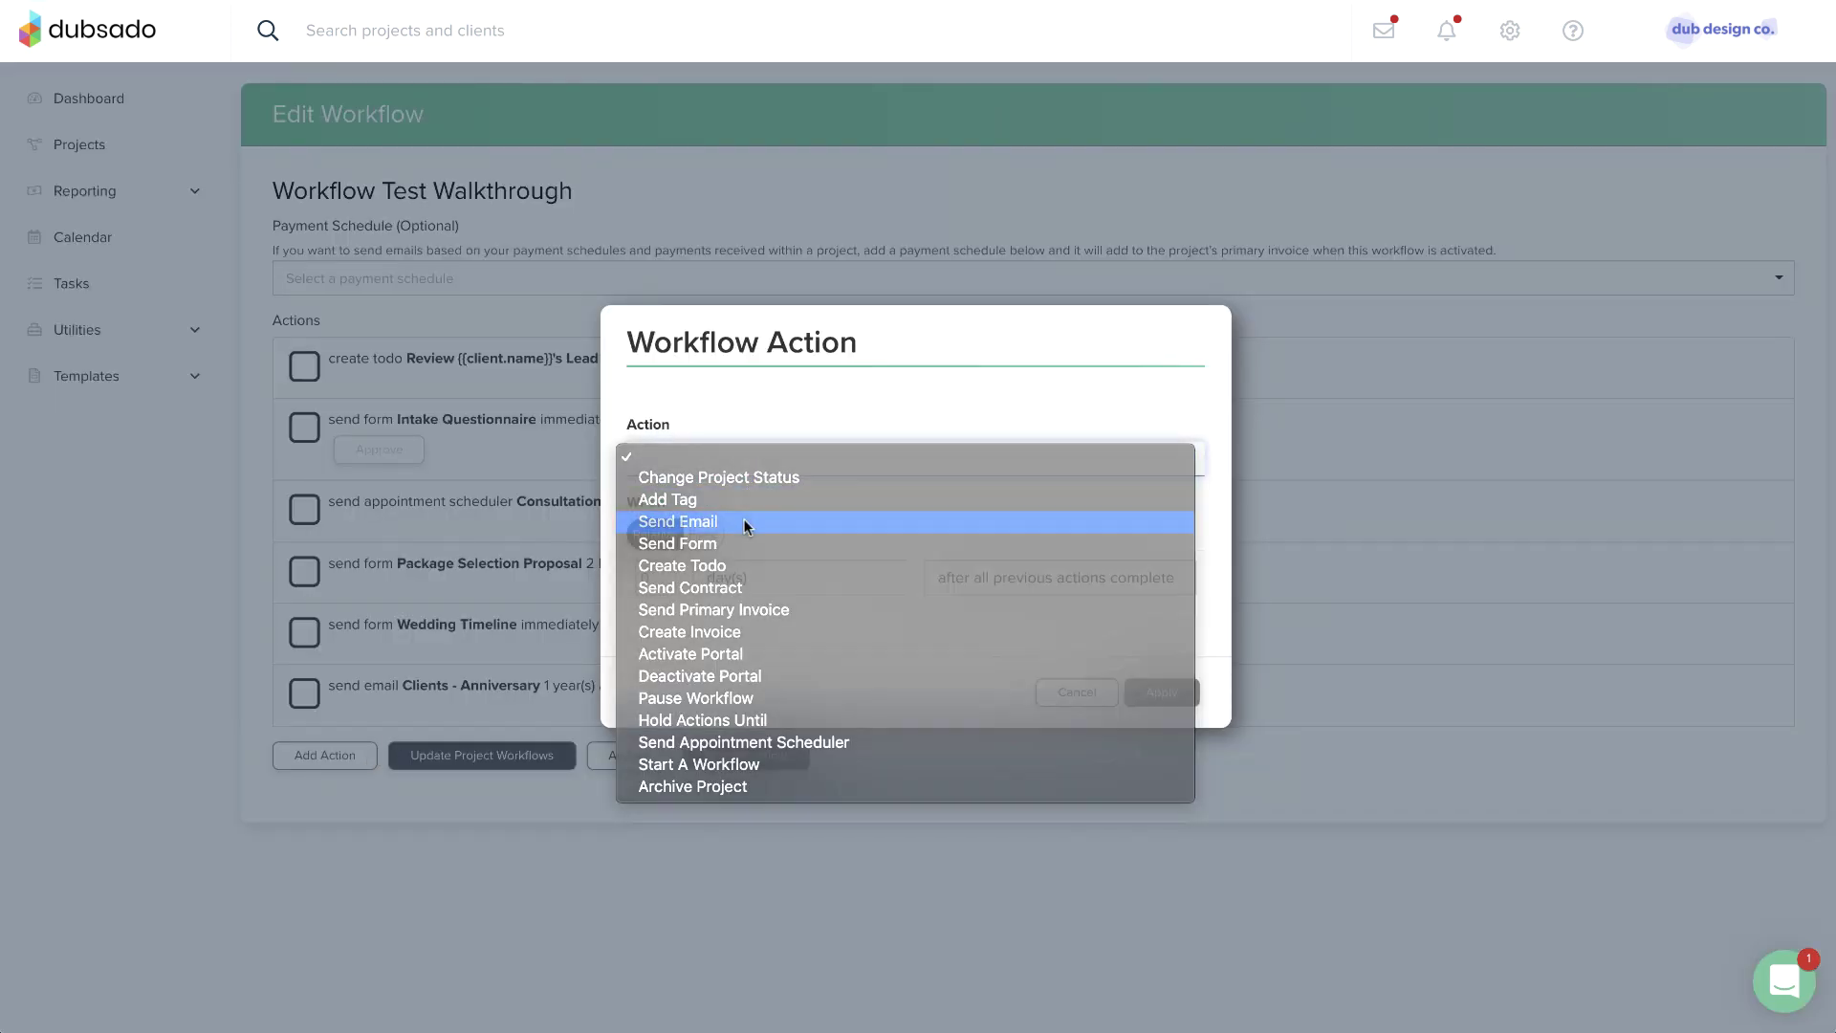
left_click(743, 518)
left_click(988, 301)
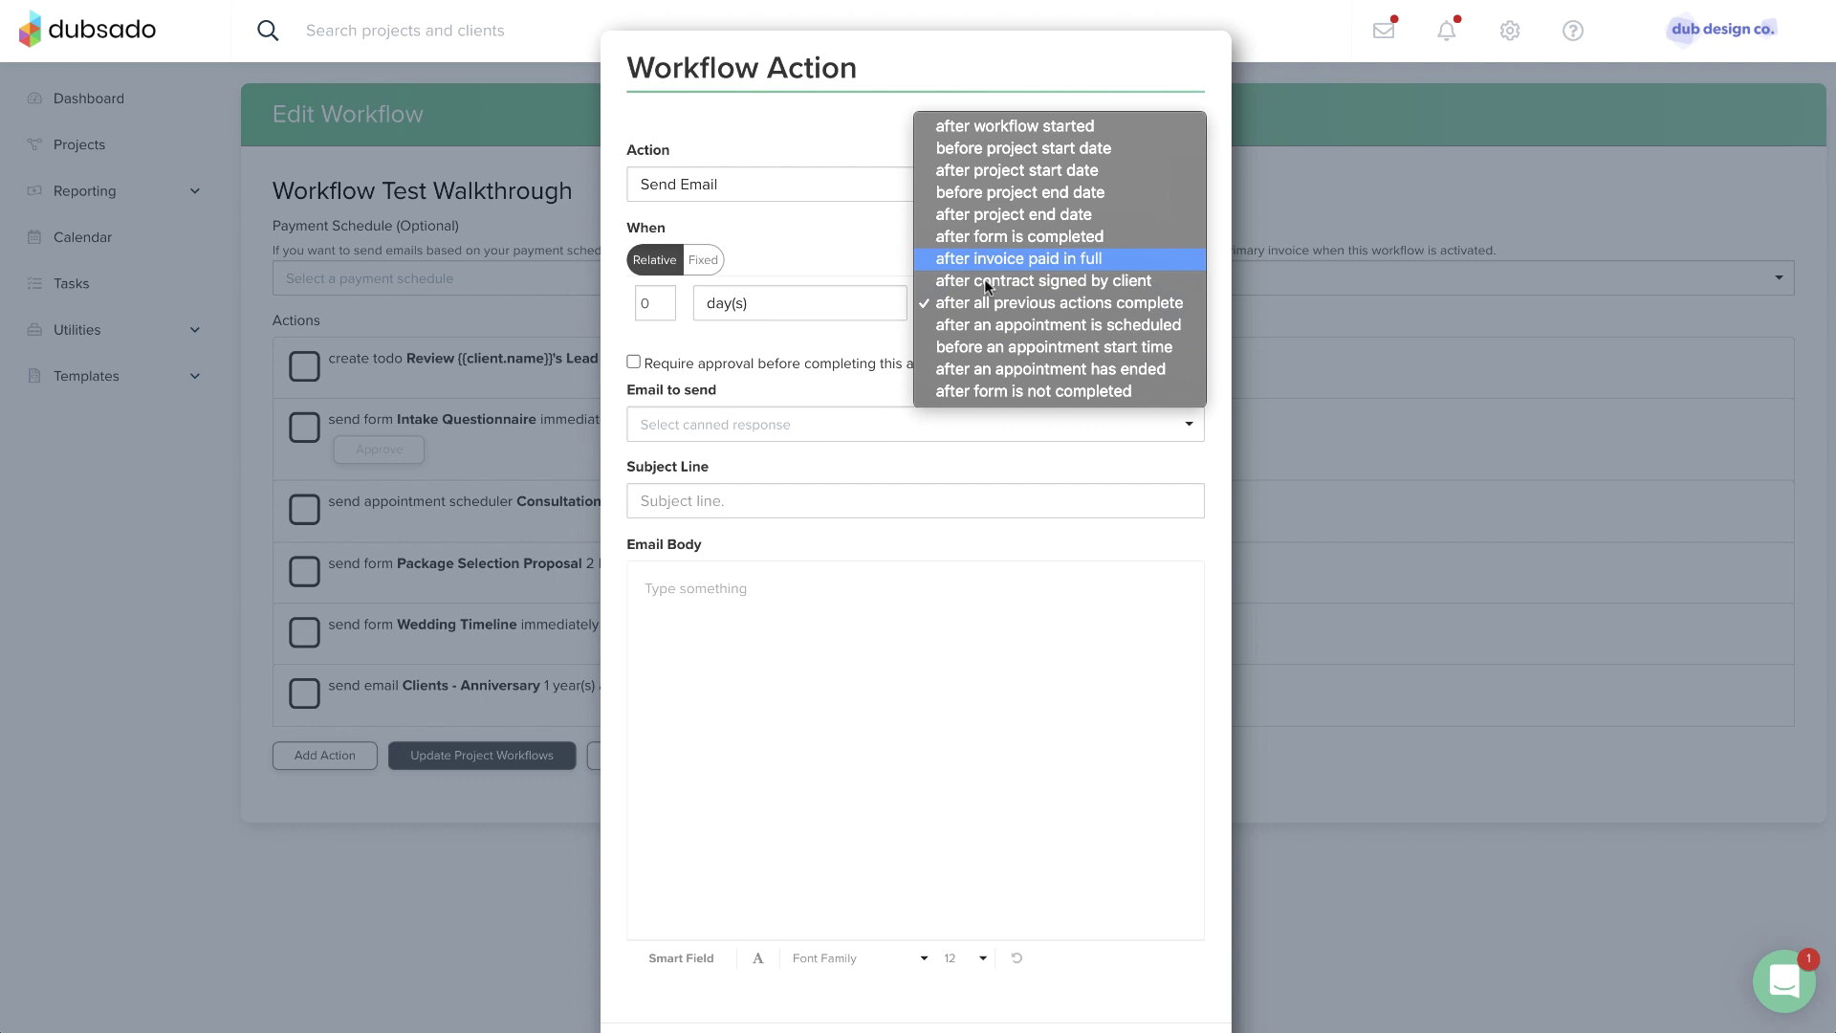
left_click(984, 133)
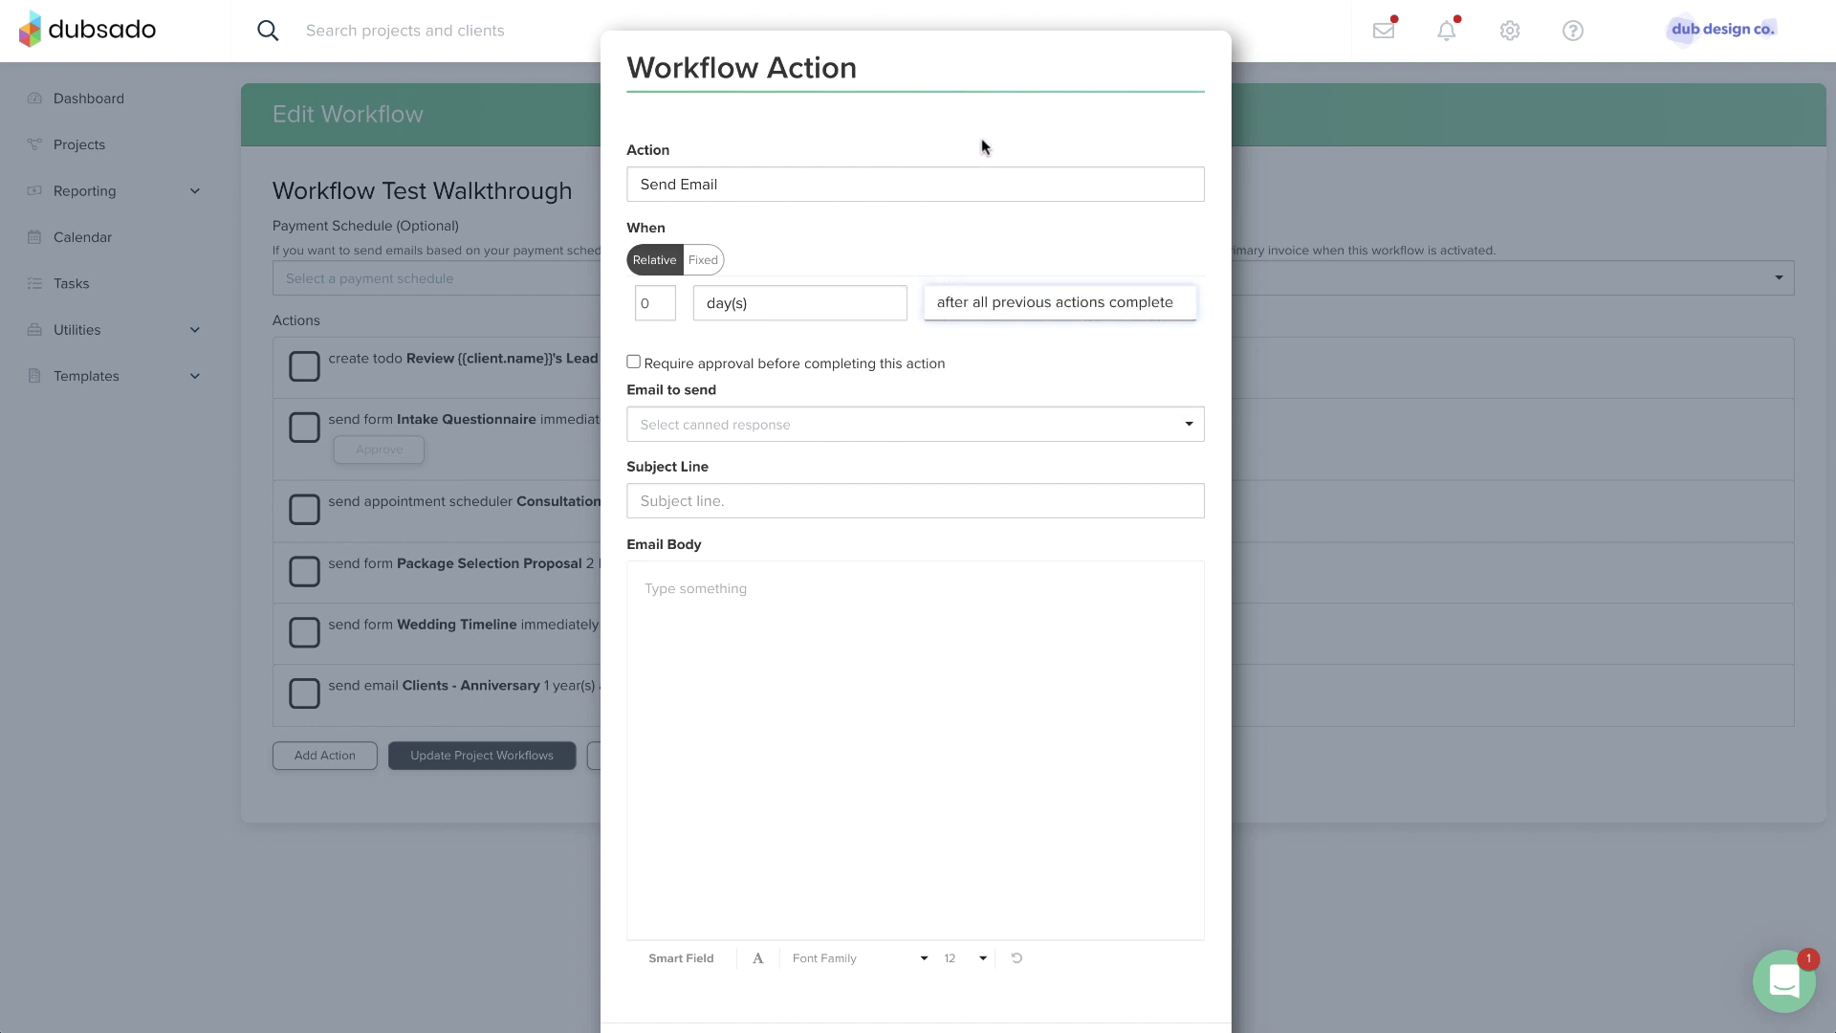
left_click(771, 425)
scroll(772, 517, "down", 5)
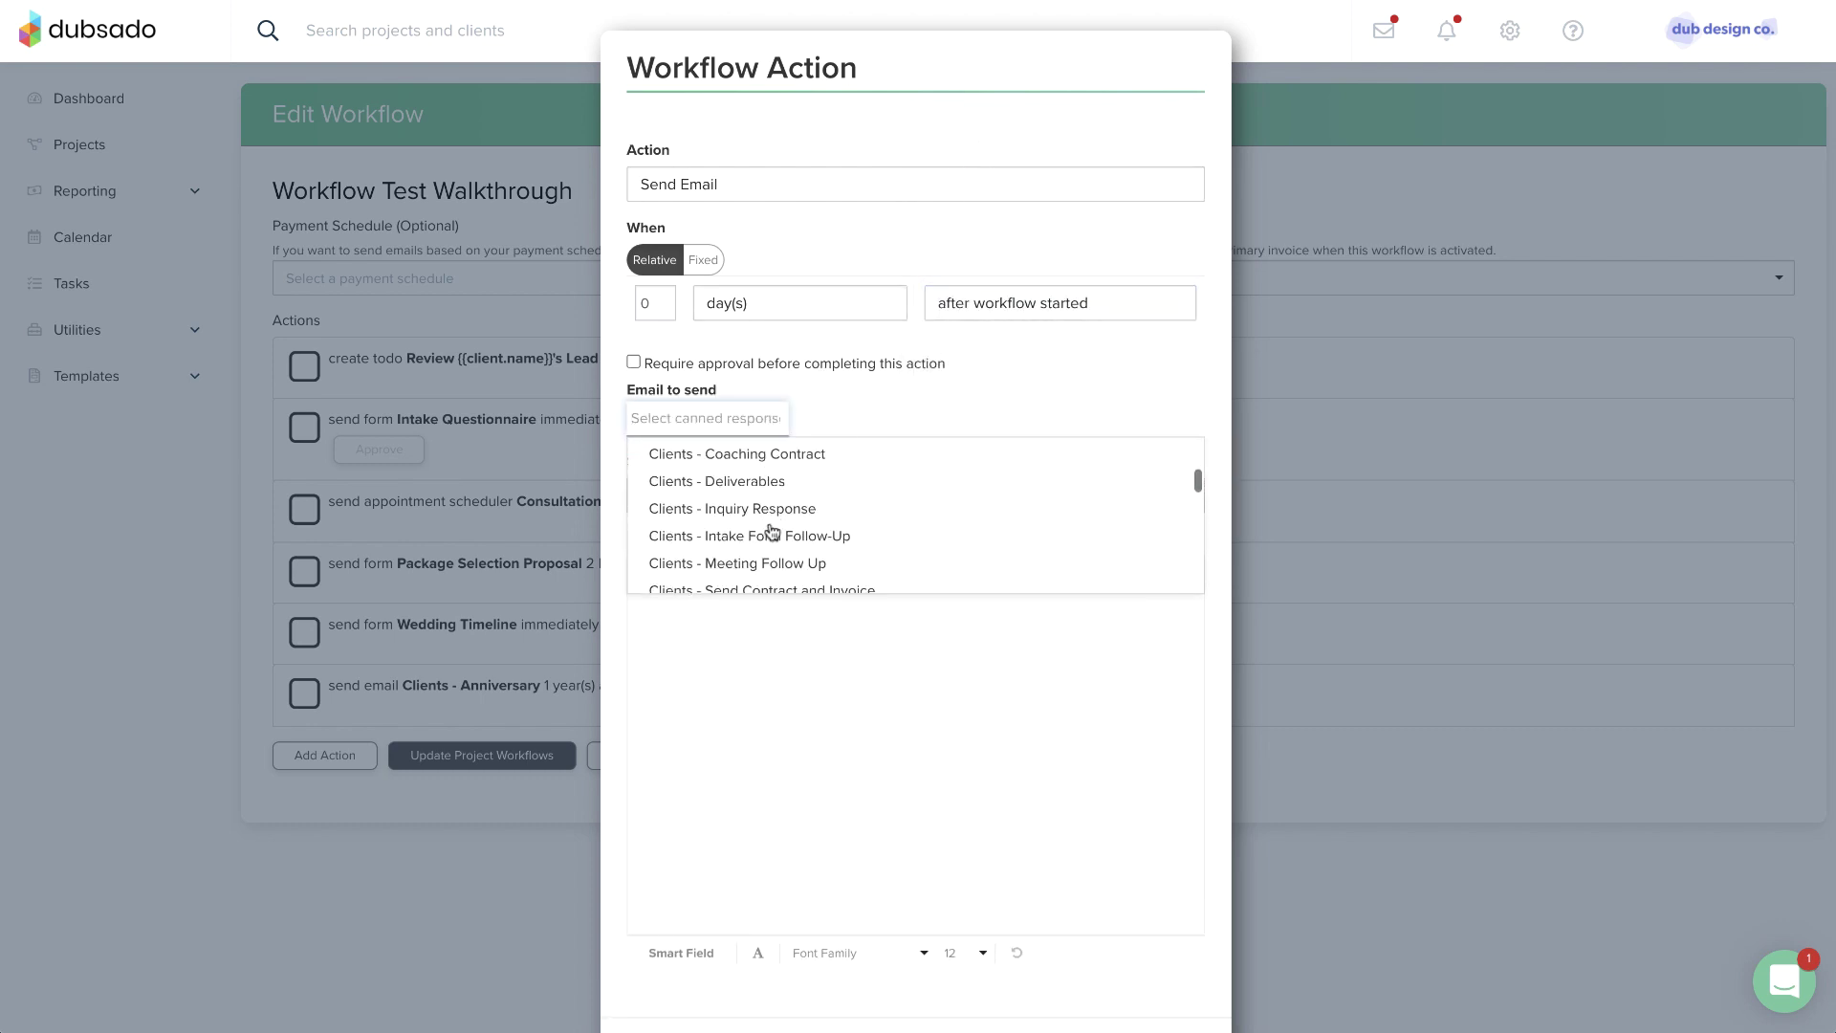
left_click(763, 511)
scroll(792, 562, "down", 2)
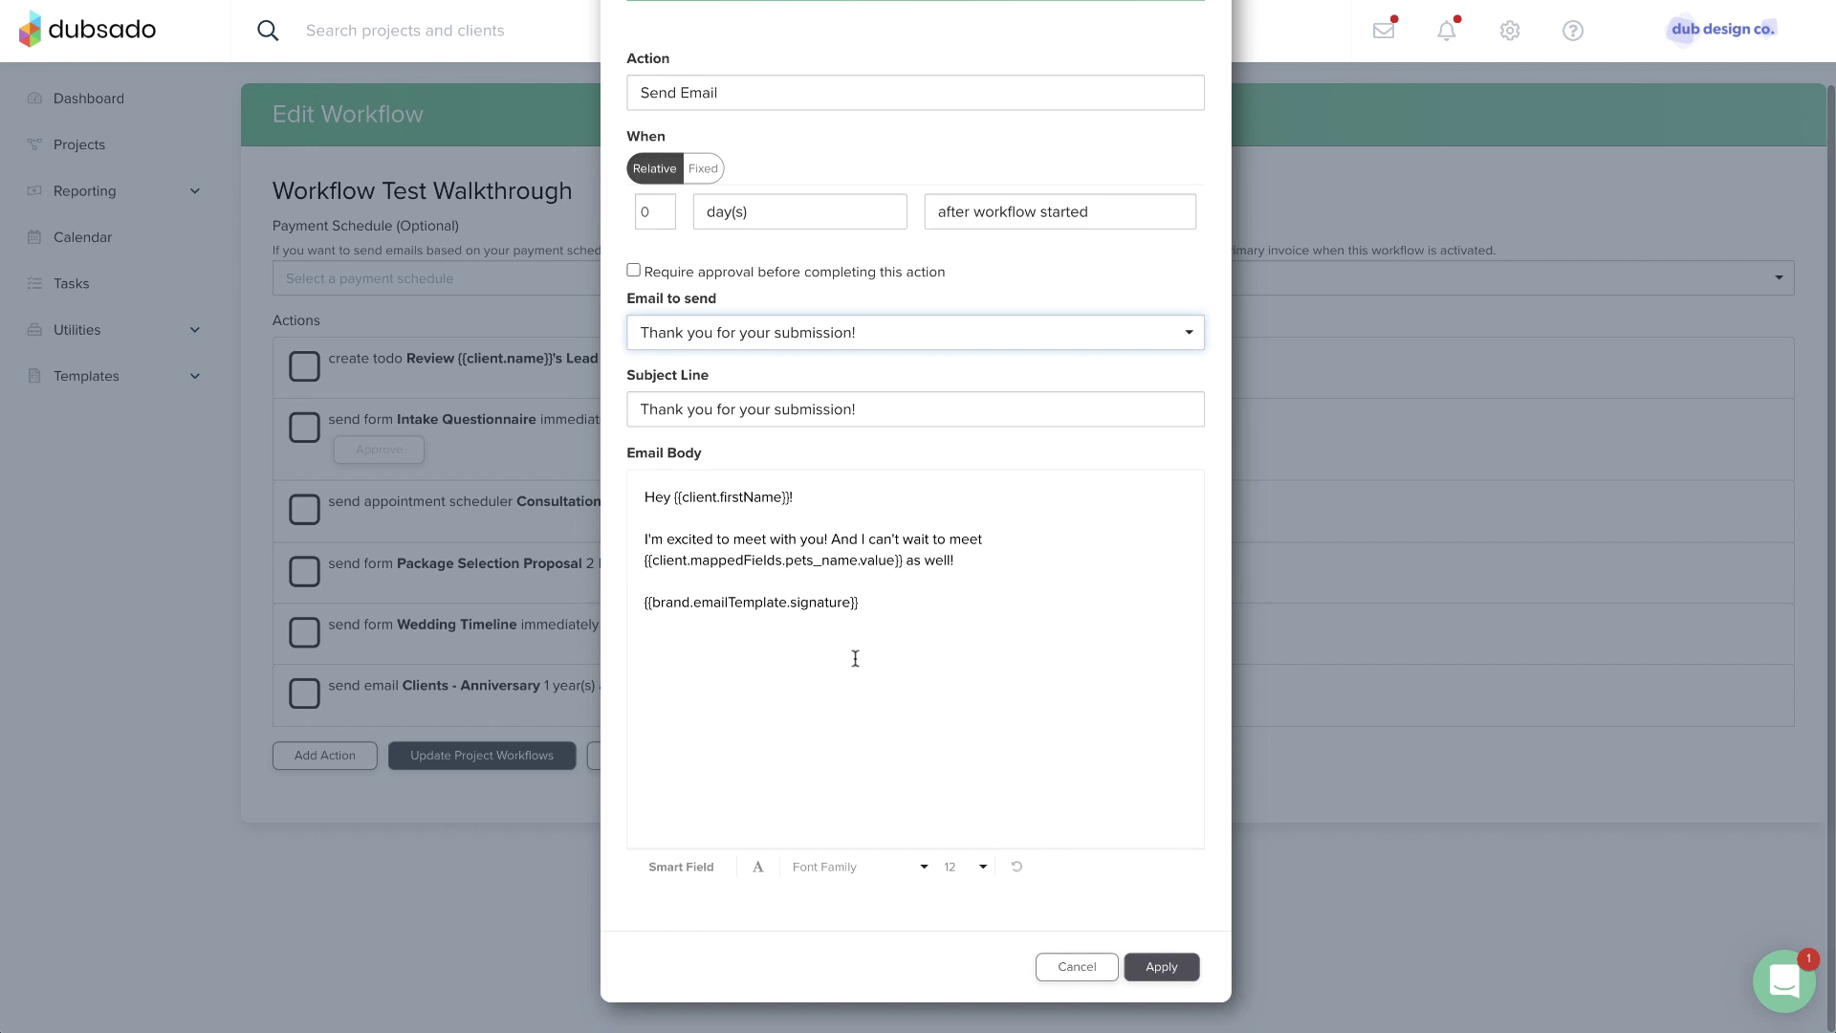
left_click(1161, 966)
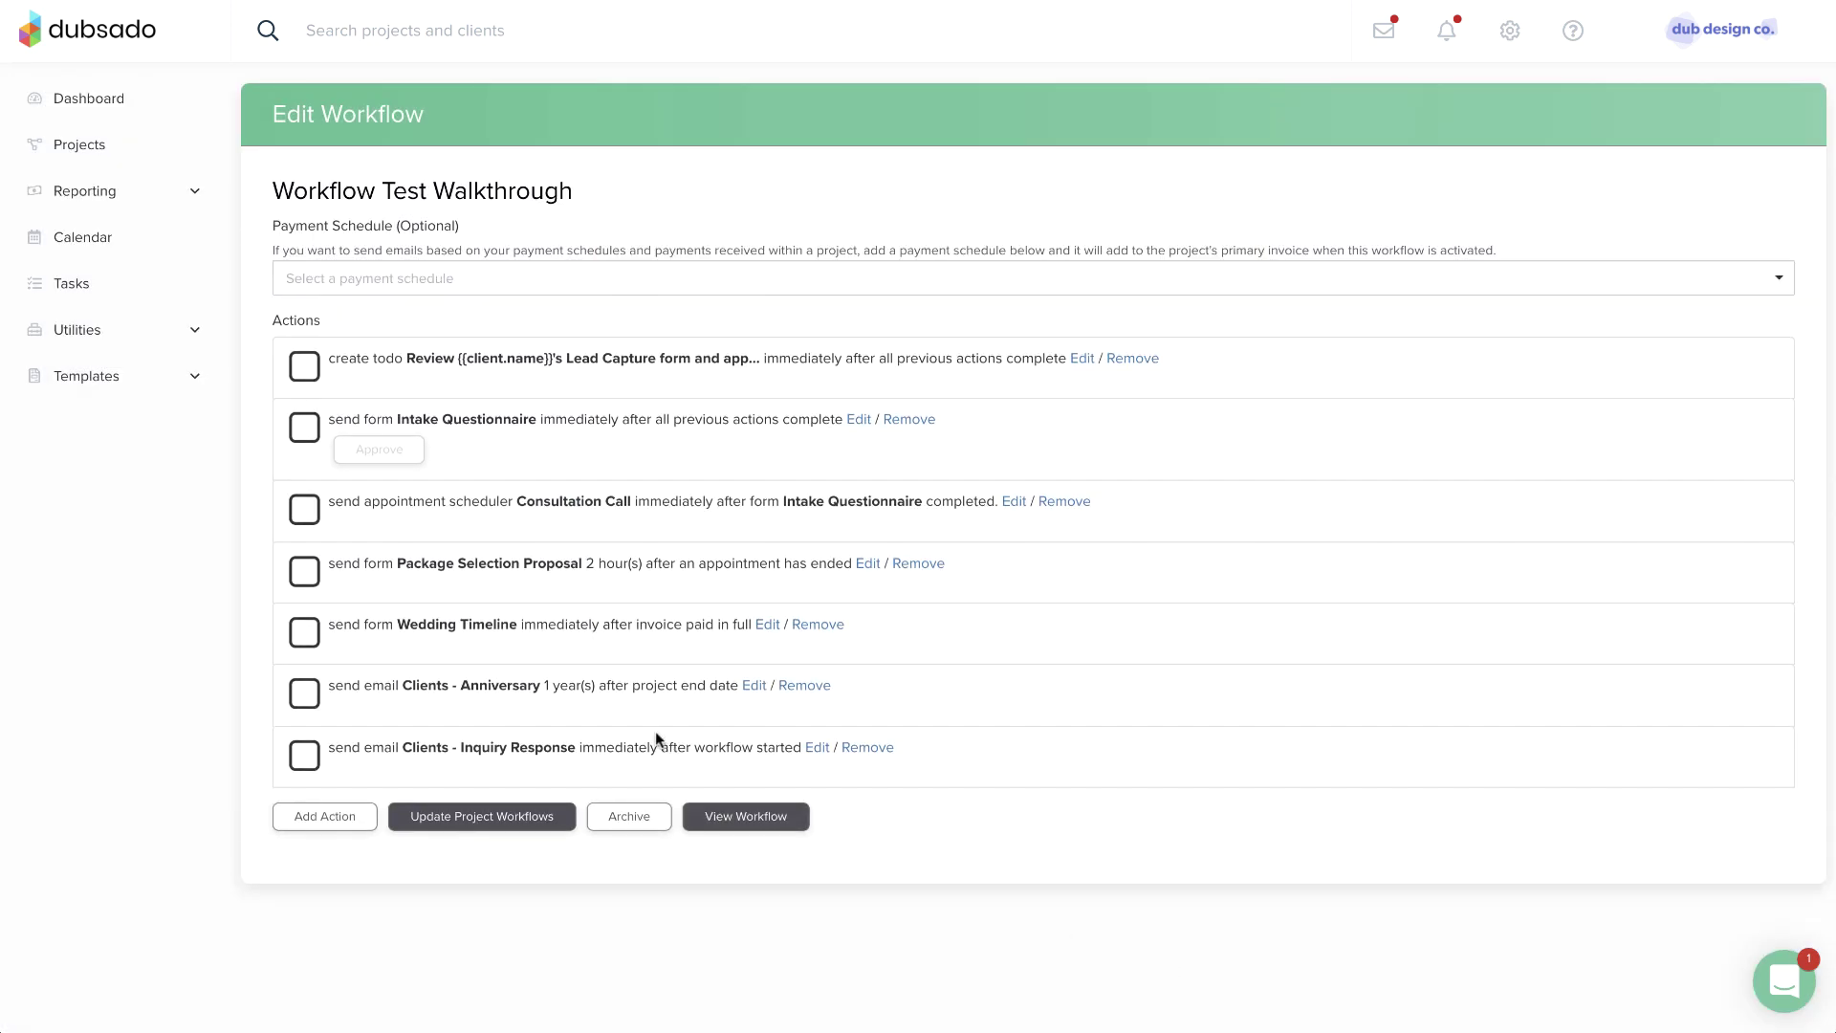
left_click_drag(643, 738, 646, 340)
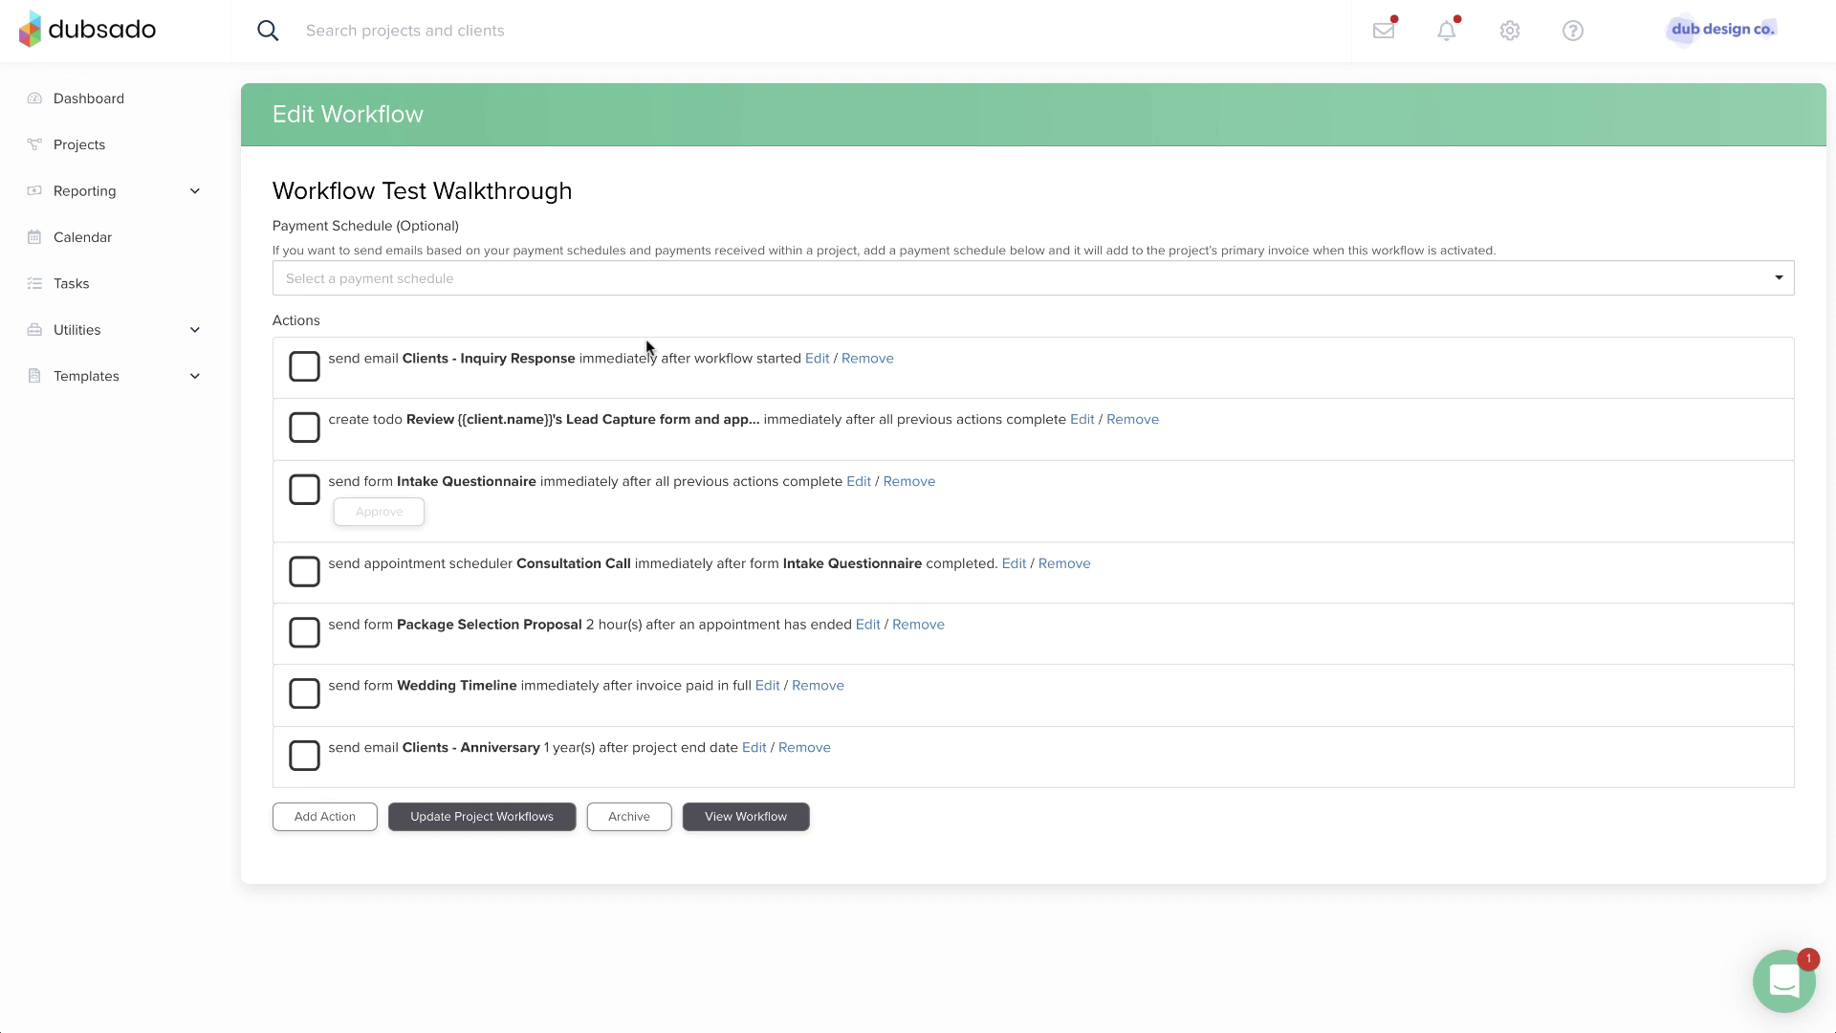
Push the updated workflow to all existing projects that use it.
left_click(555, 822)
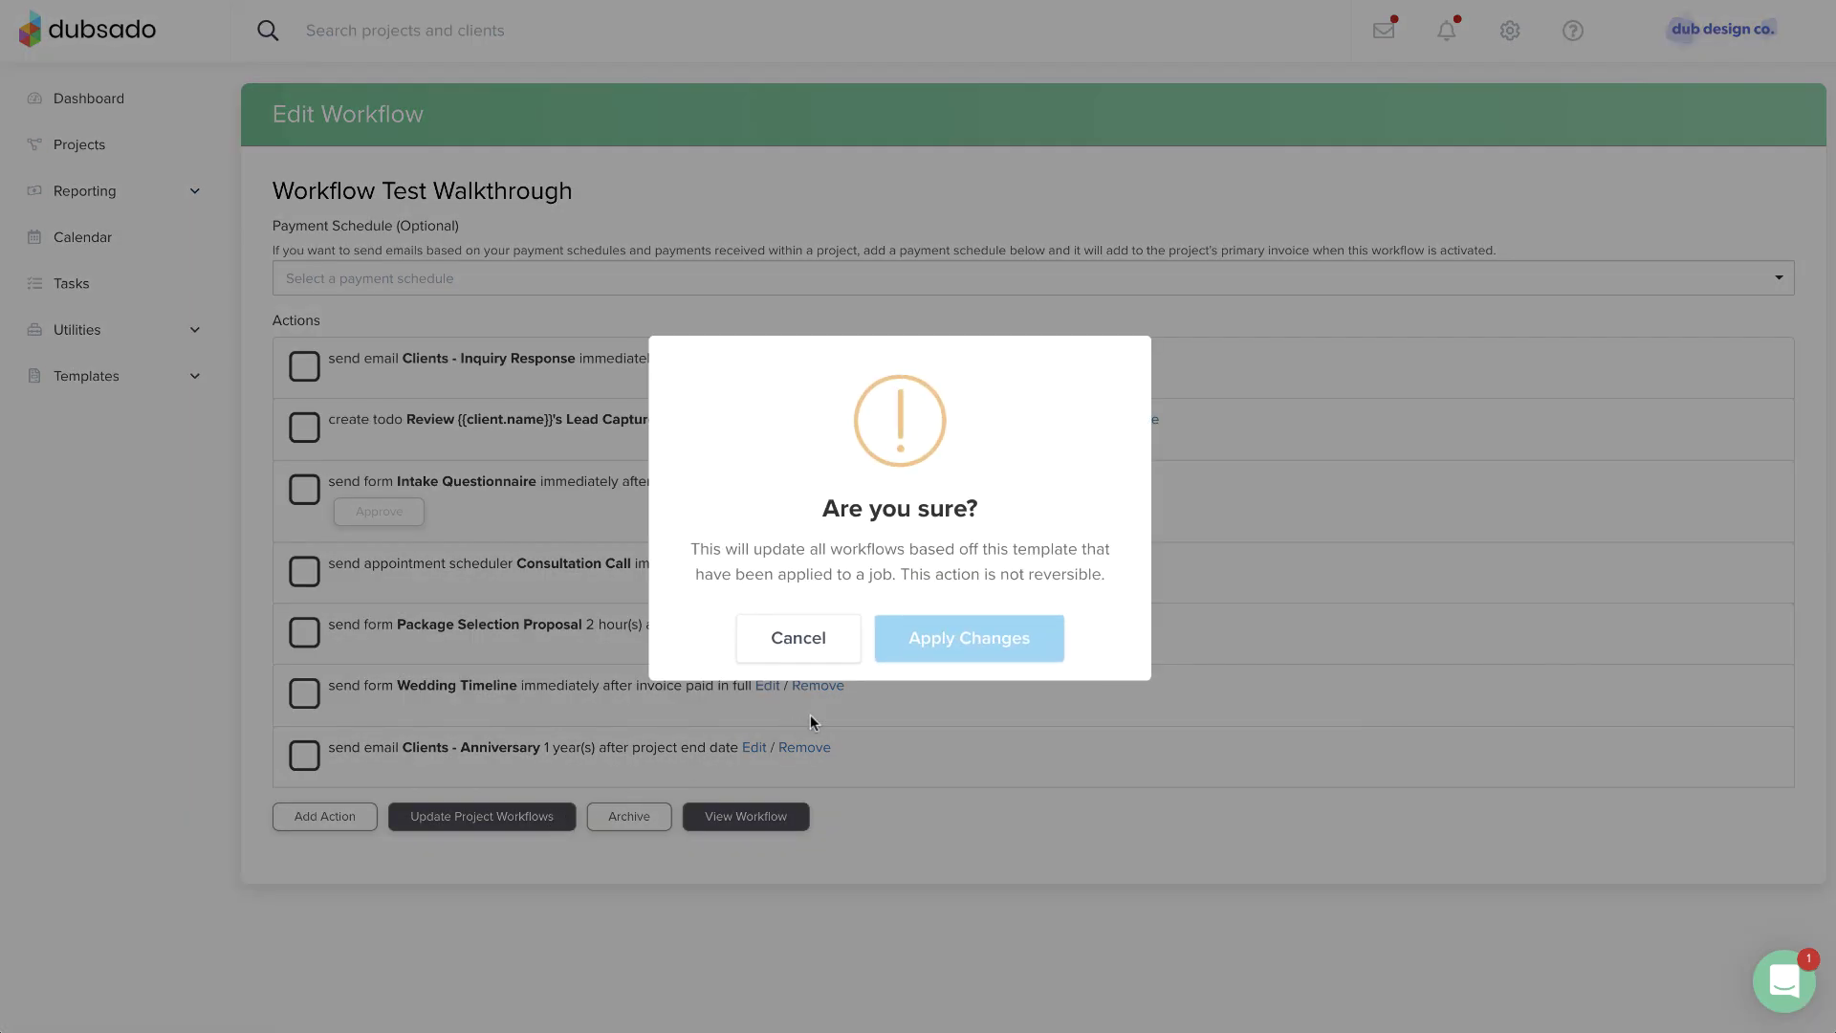
left_click(933, 650)
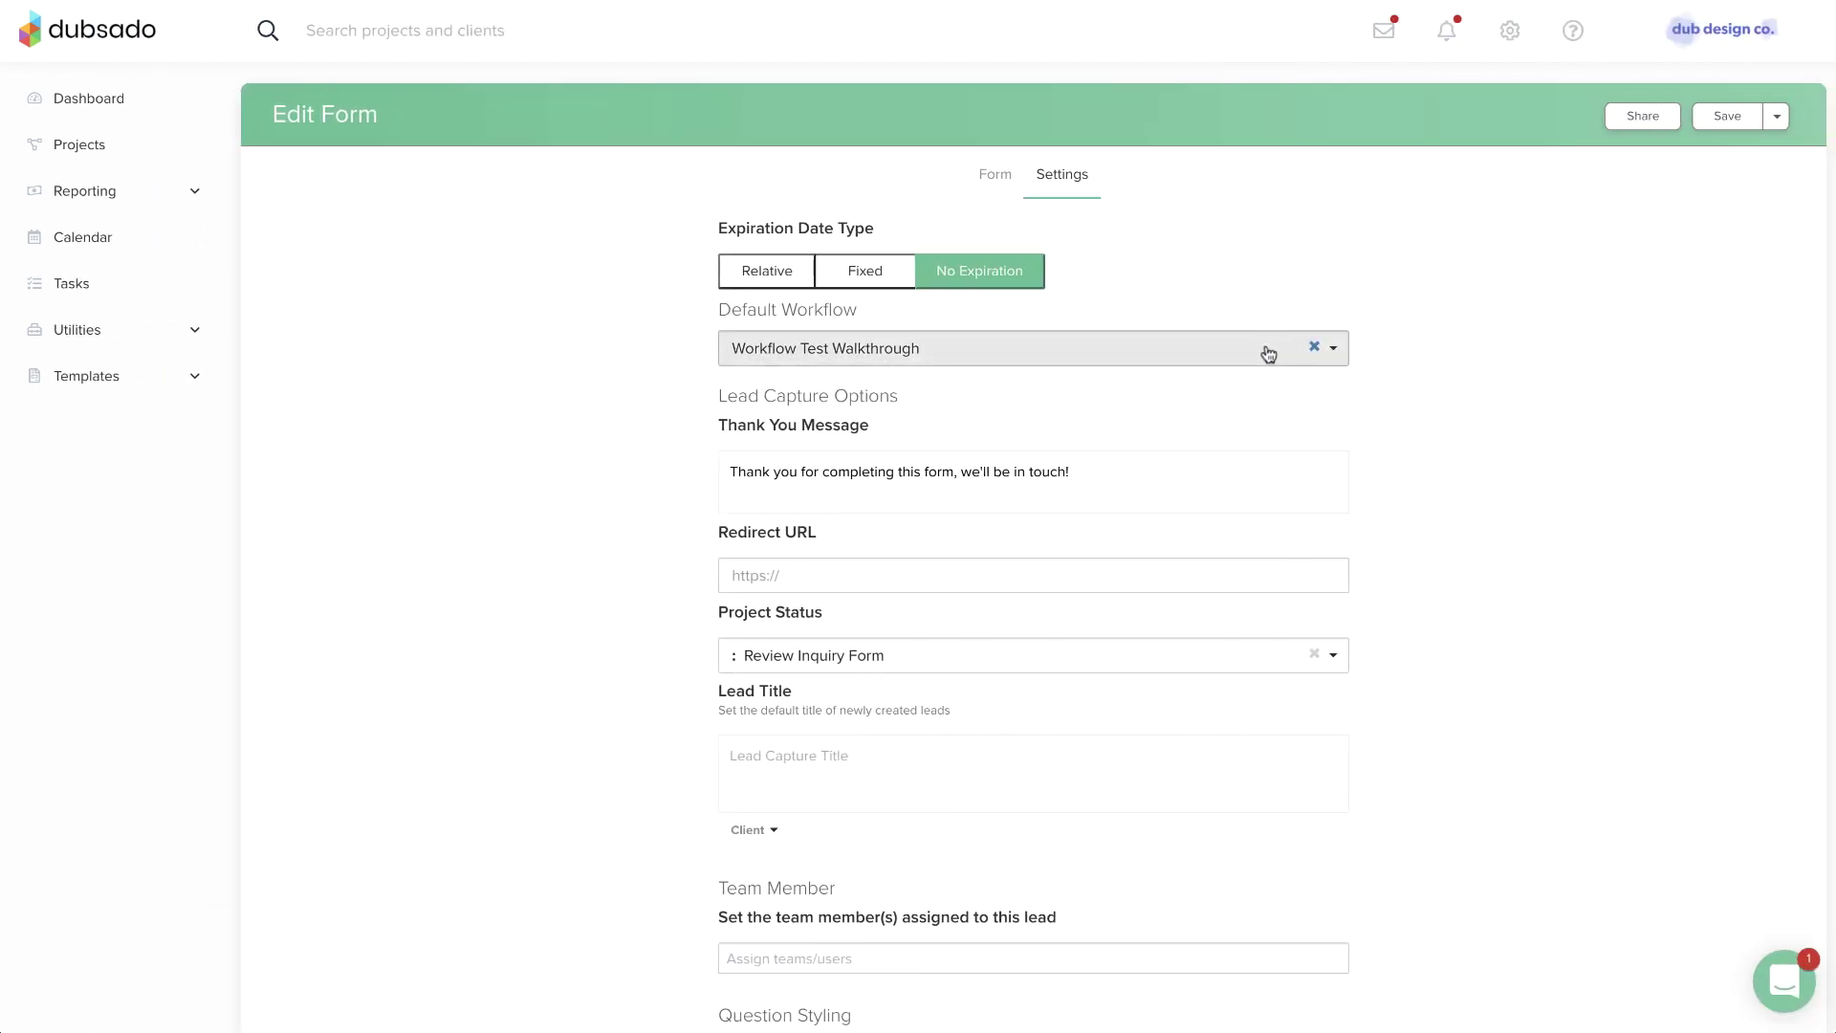
Open the lead capture form's direct link URL from its Share options.
left_click(1631, 117)
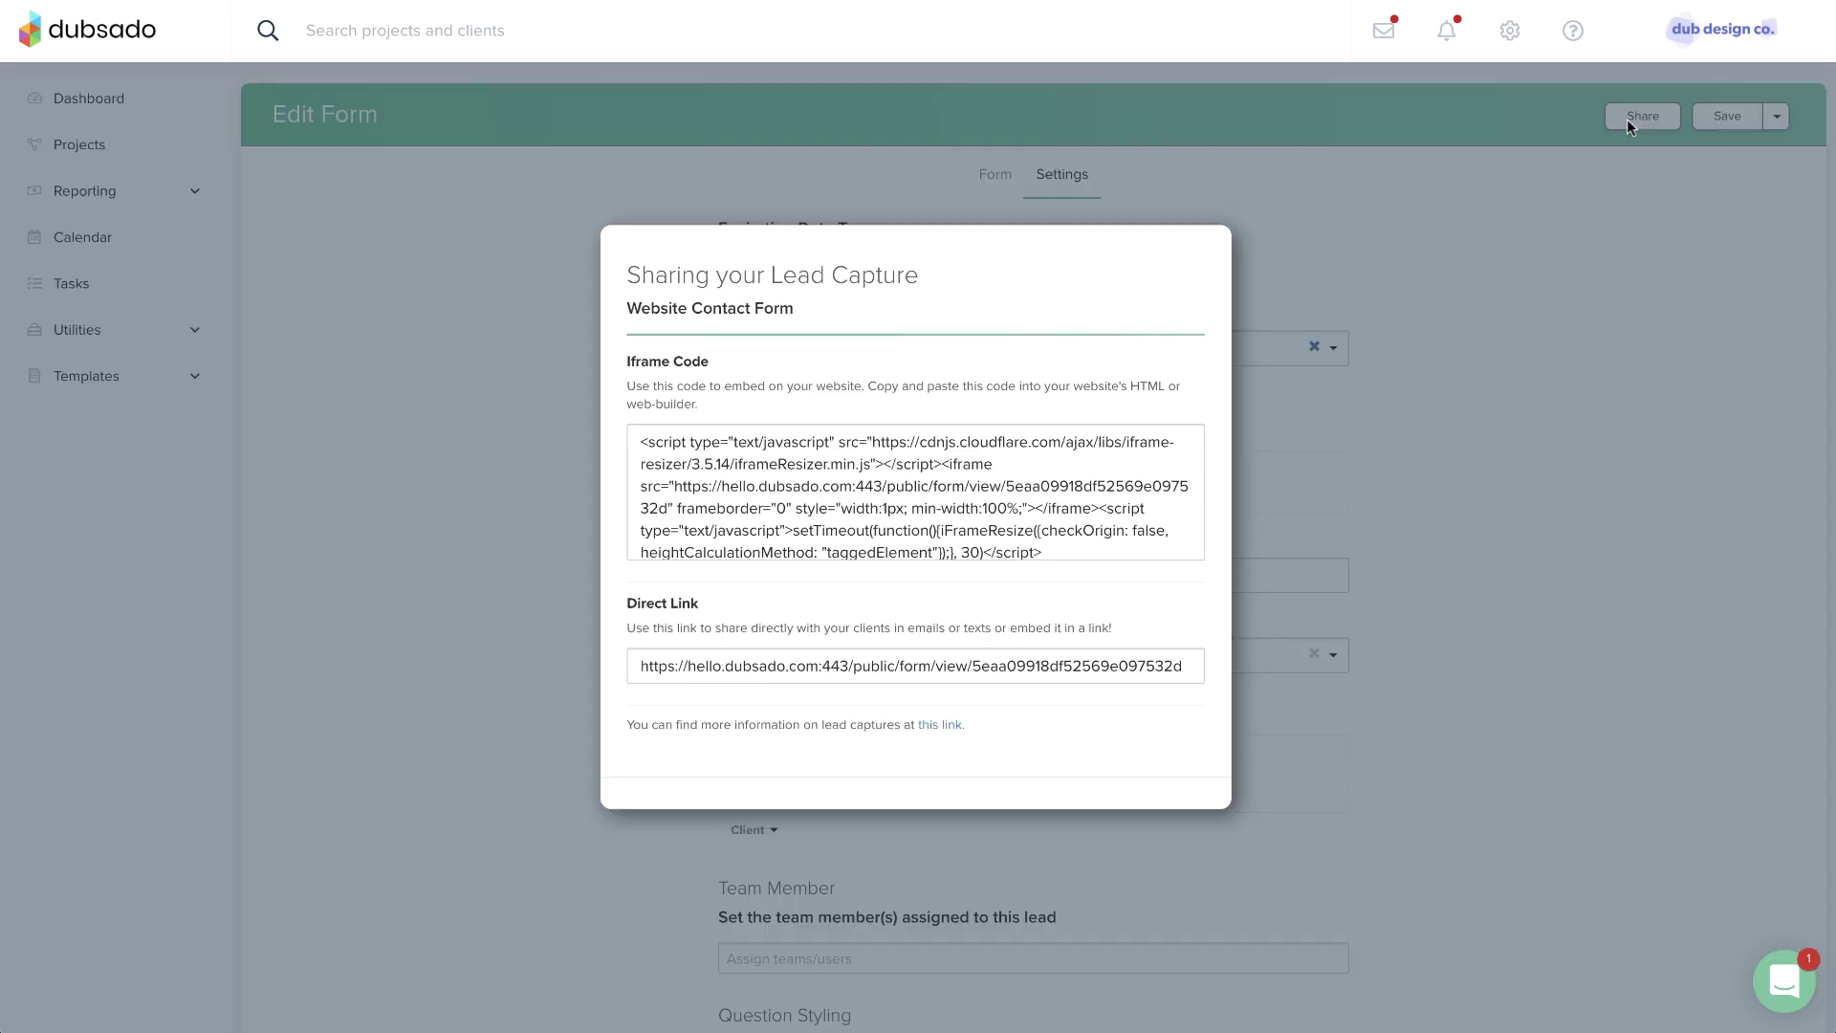
left_click(935, 660)
triple_click(933, 663)
right_click(931, 663)
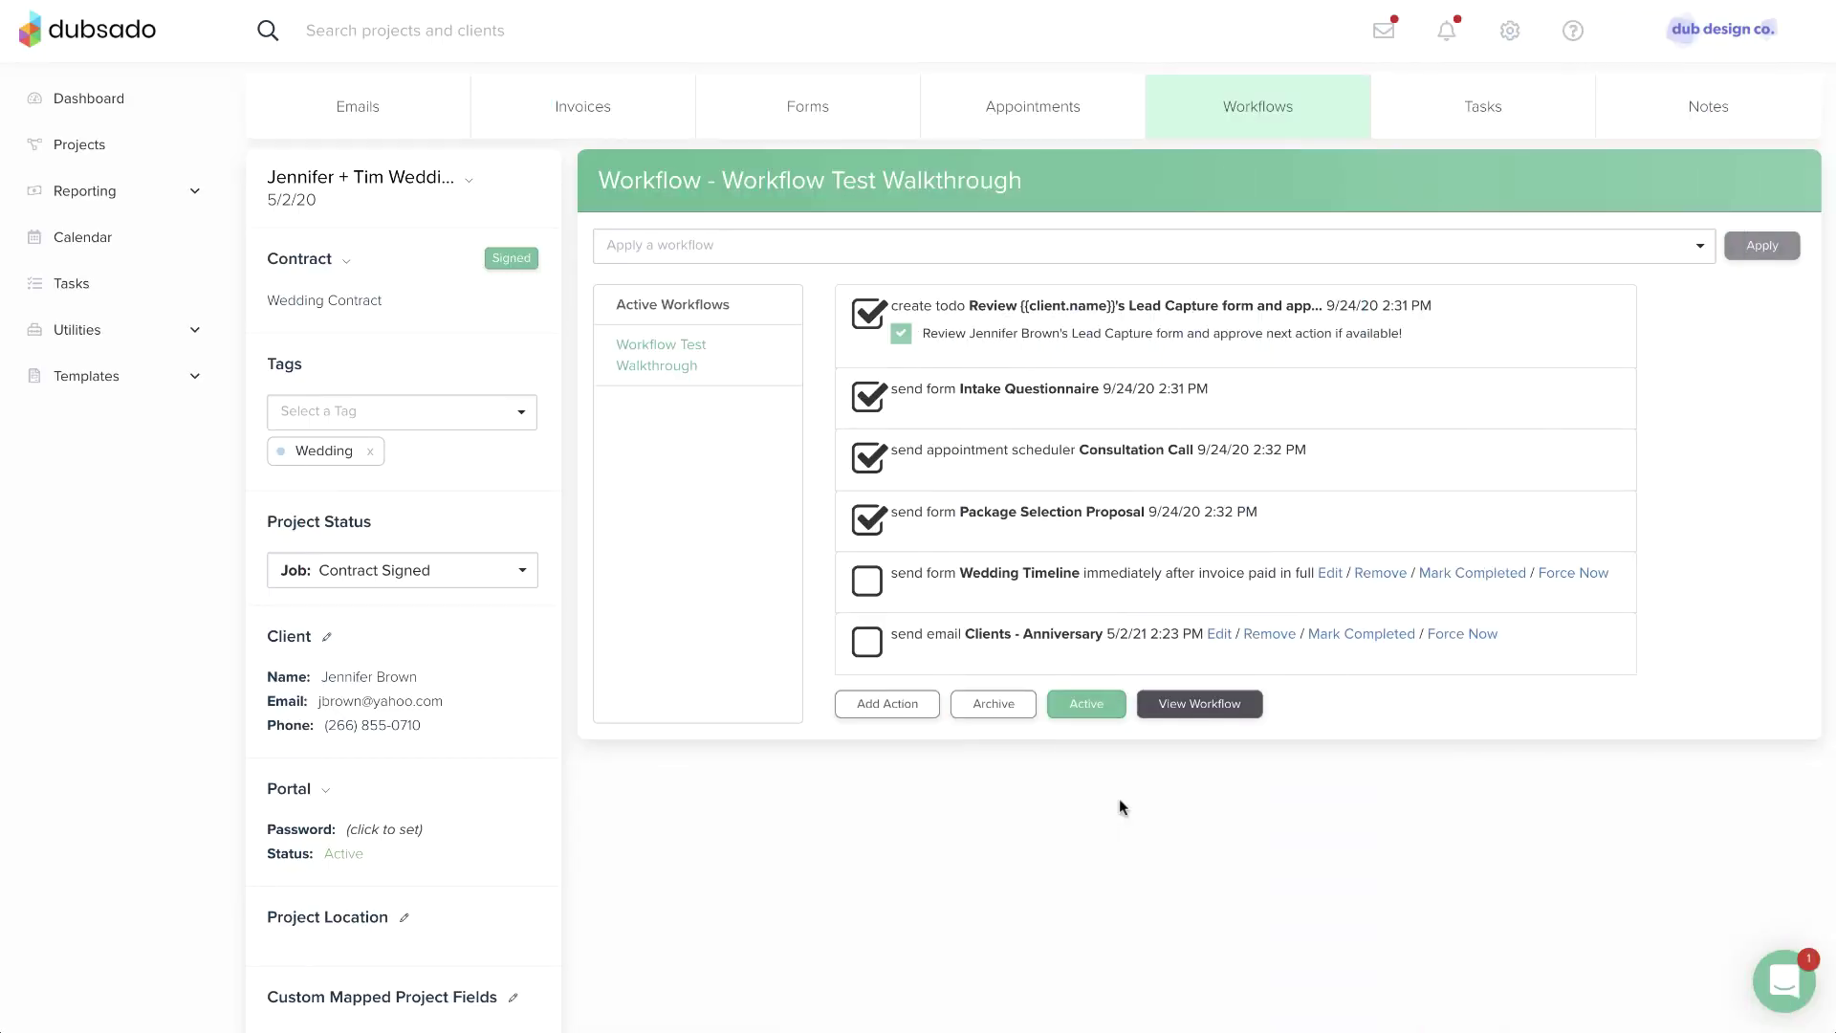
Edit the Clients - Anniversary send email action in the project's workflow.
left_click(1219, 636)
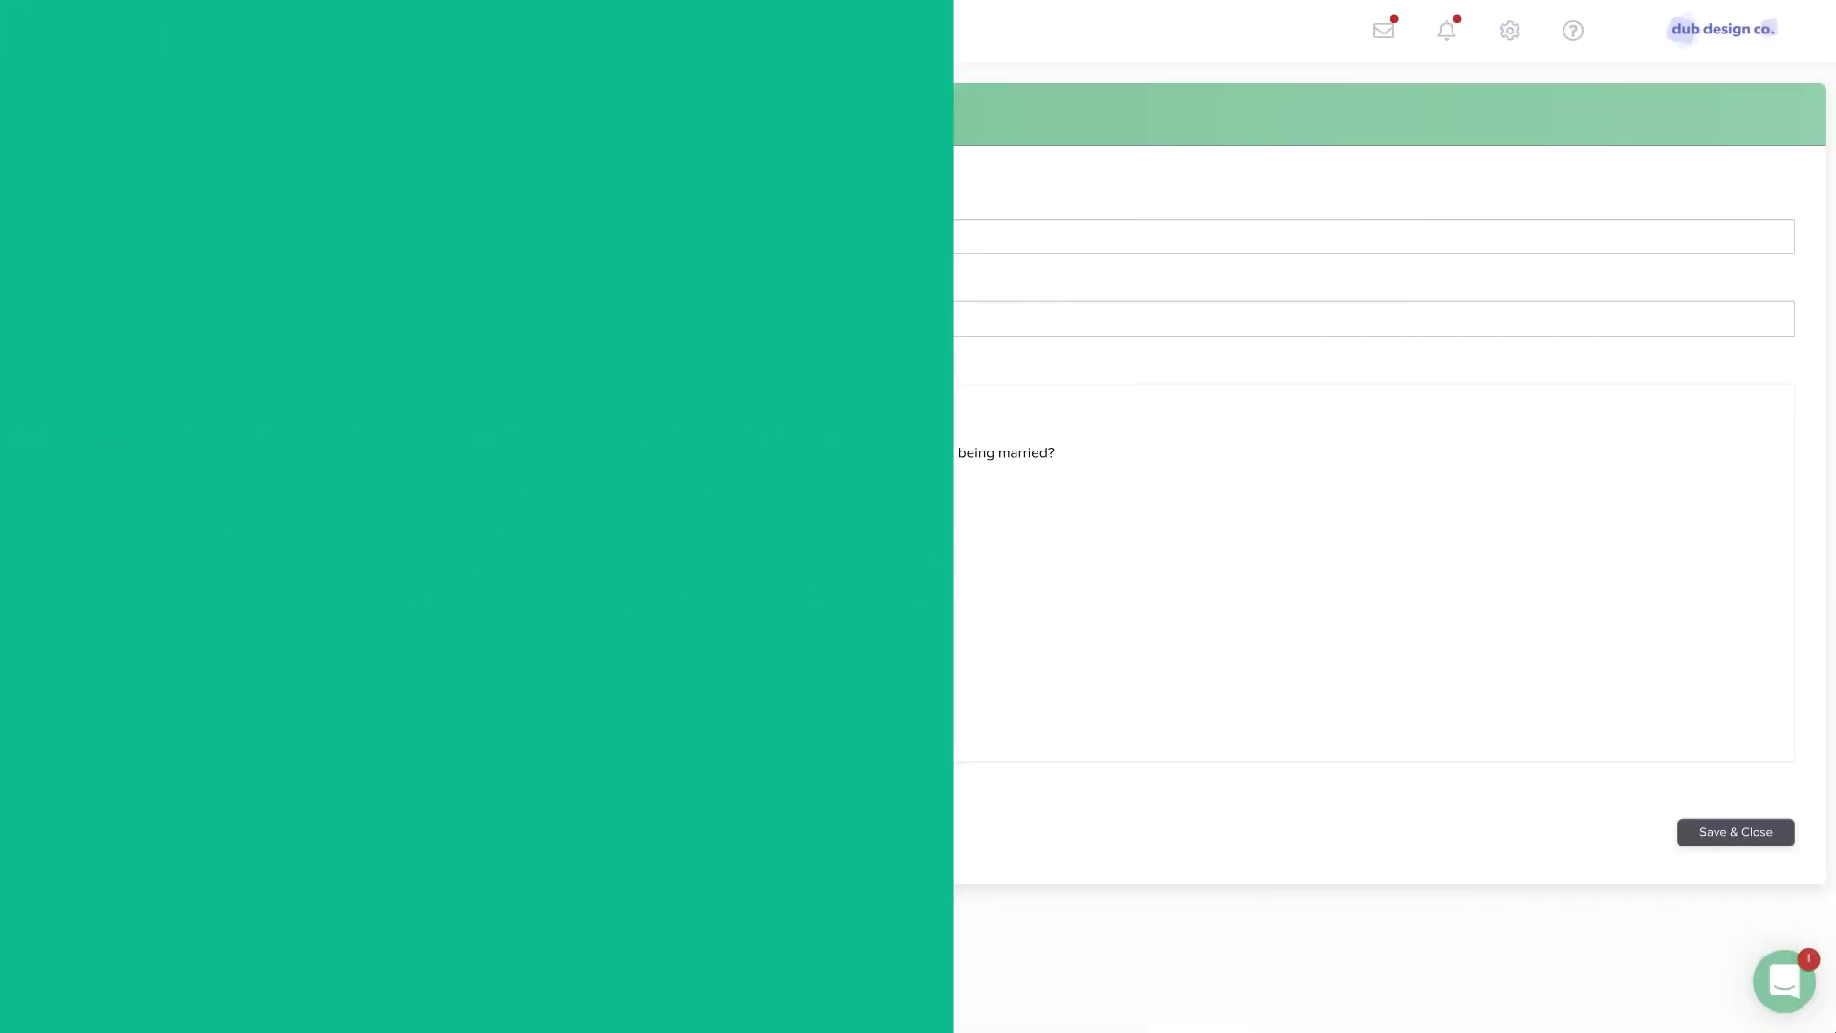
Add 'I hope all is well!' to the anniversary email body and save it.
type("hope all ")
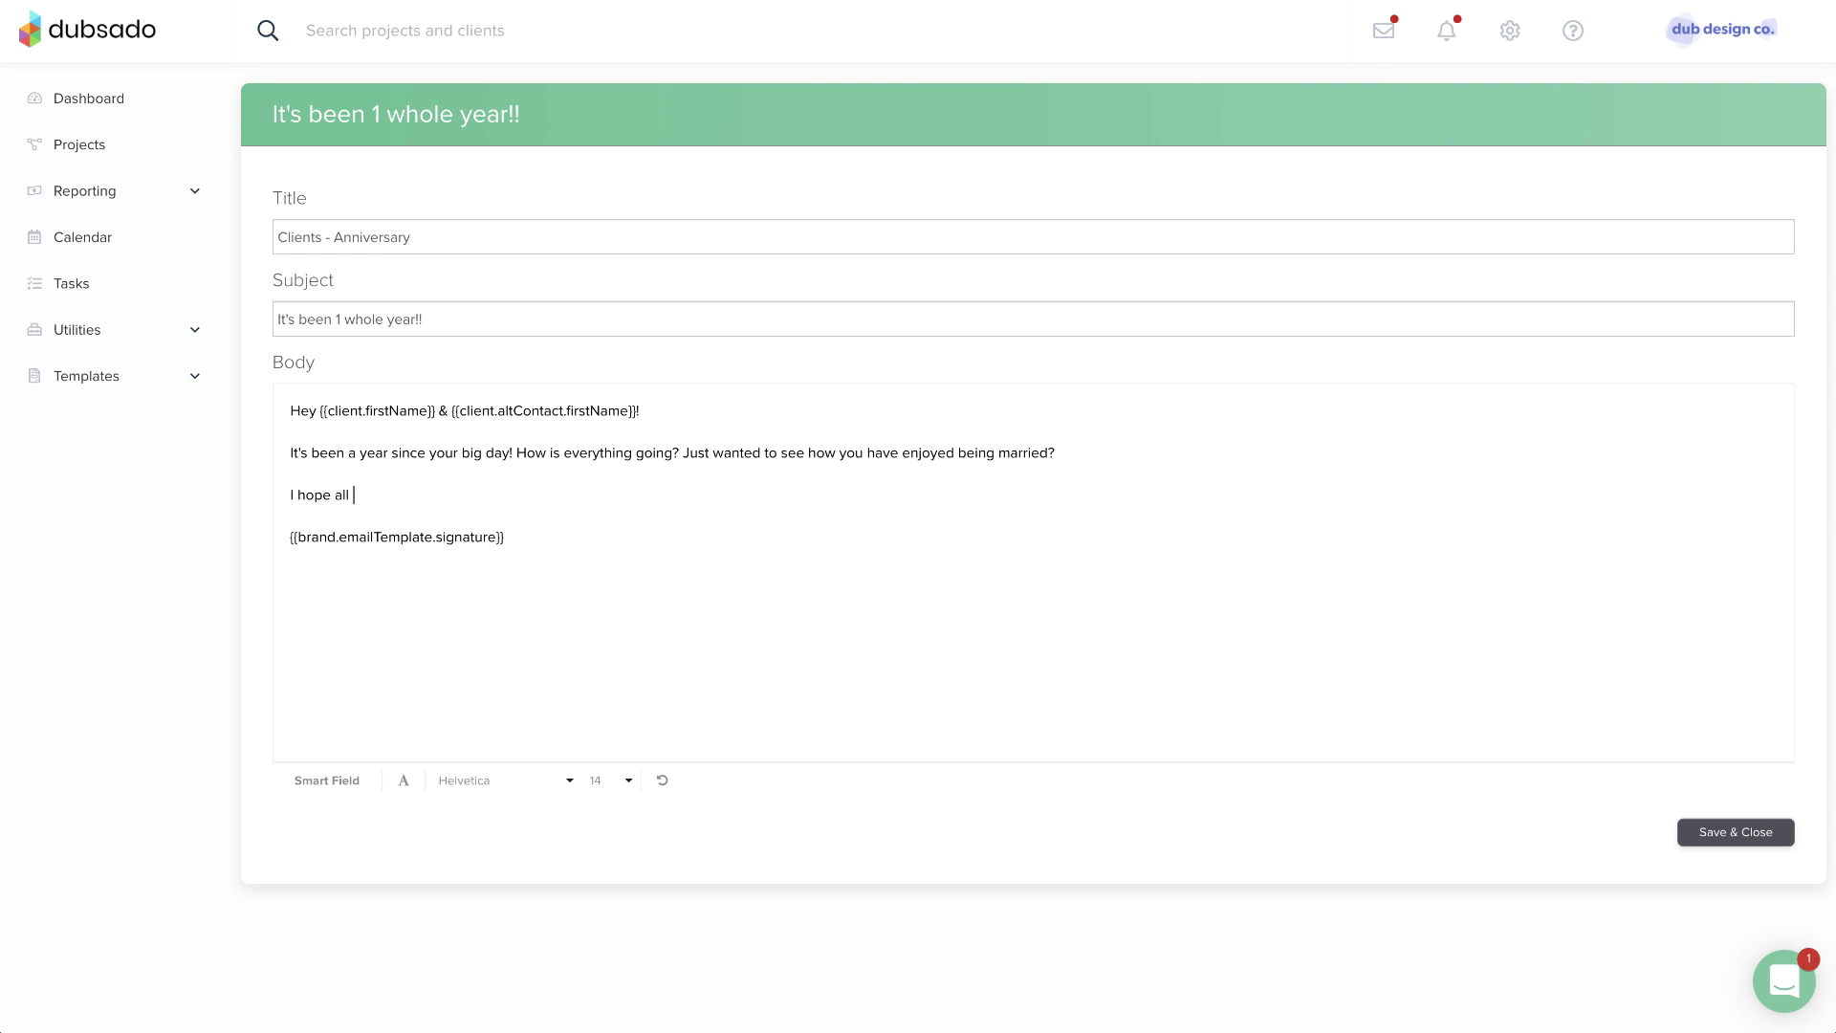
type("is well!")
left_click(1695, 831)
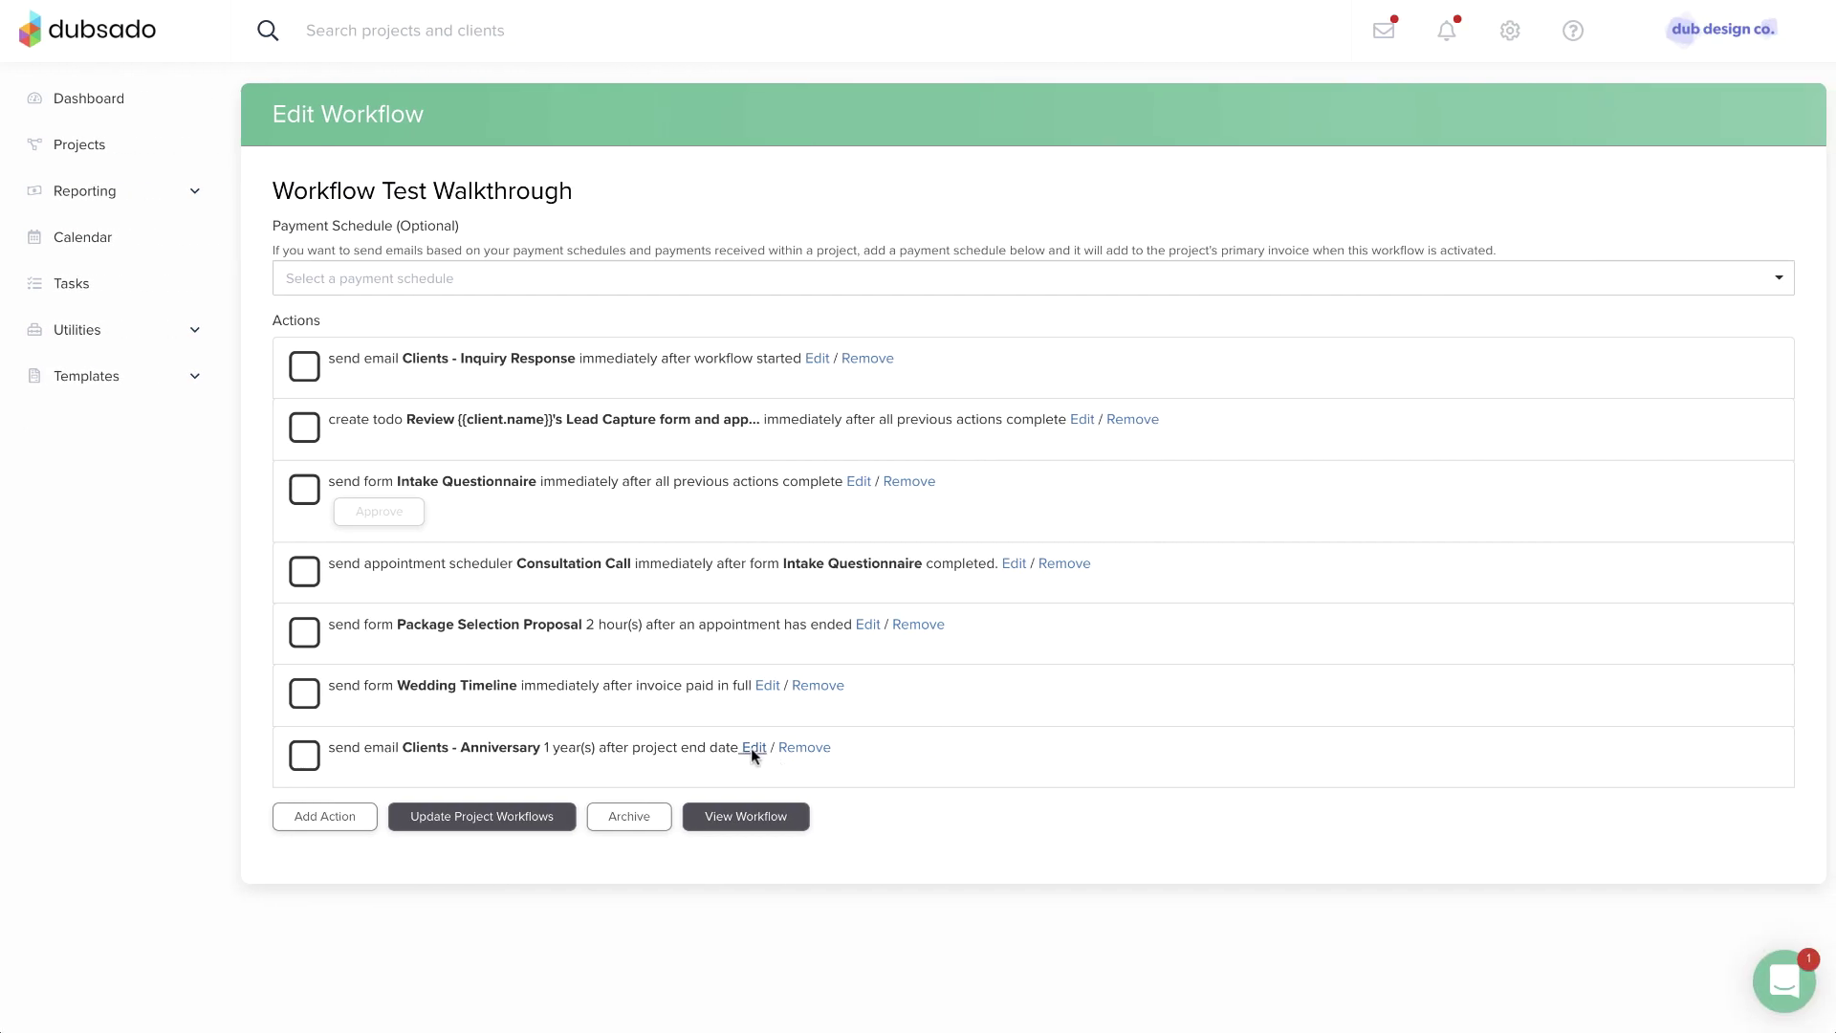
Relink the anniversary action to the updated Clients - Anniversary canned email.
left_click(752, 747)
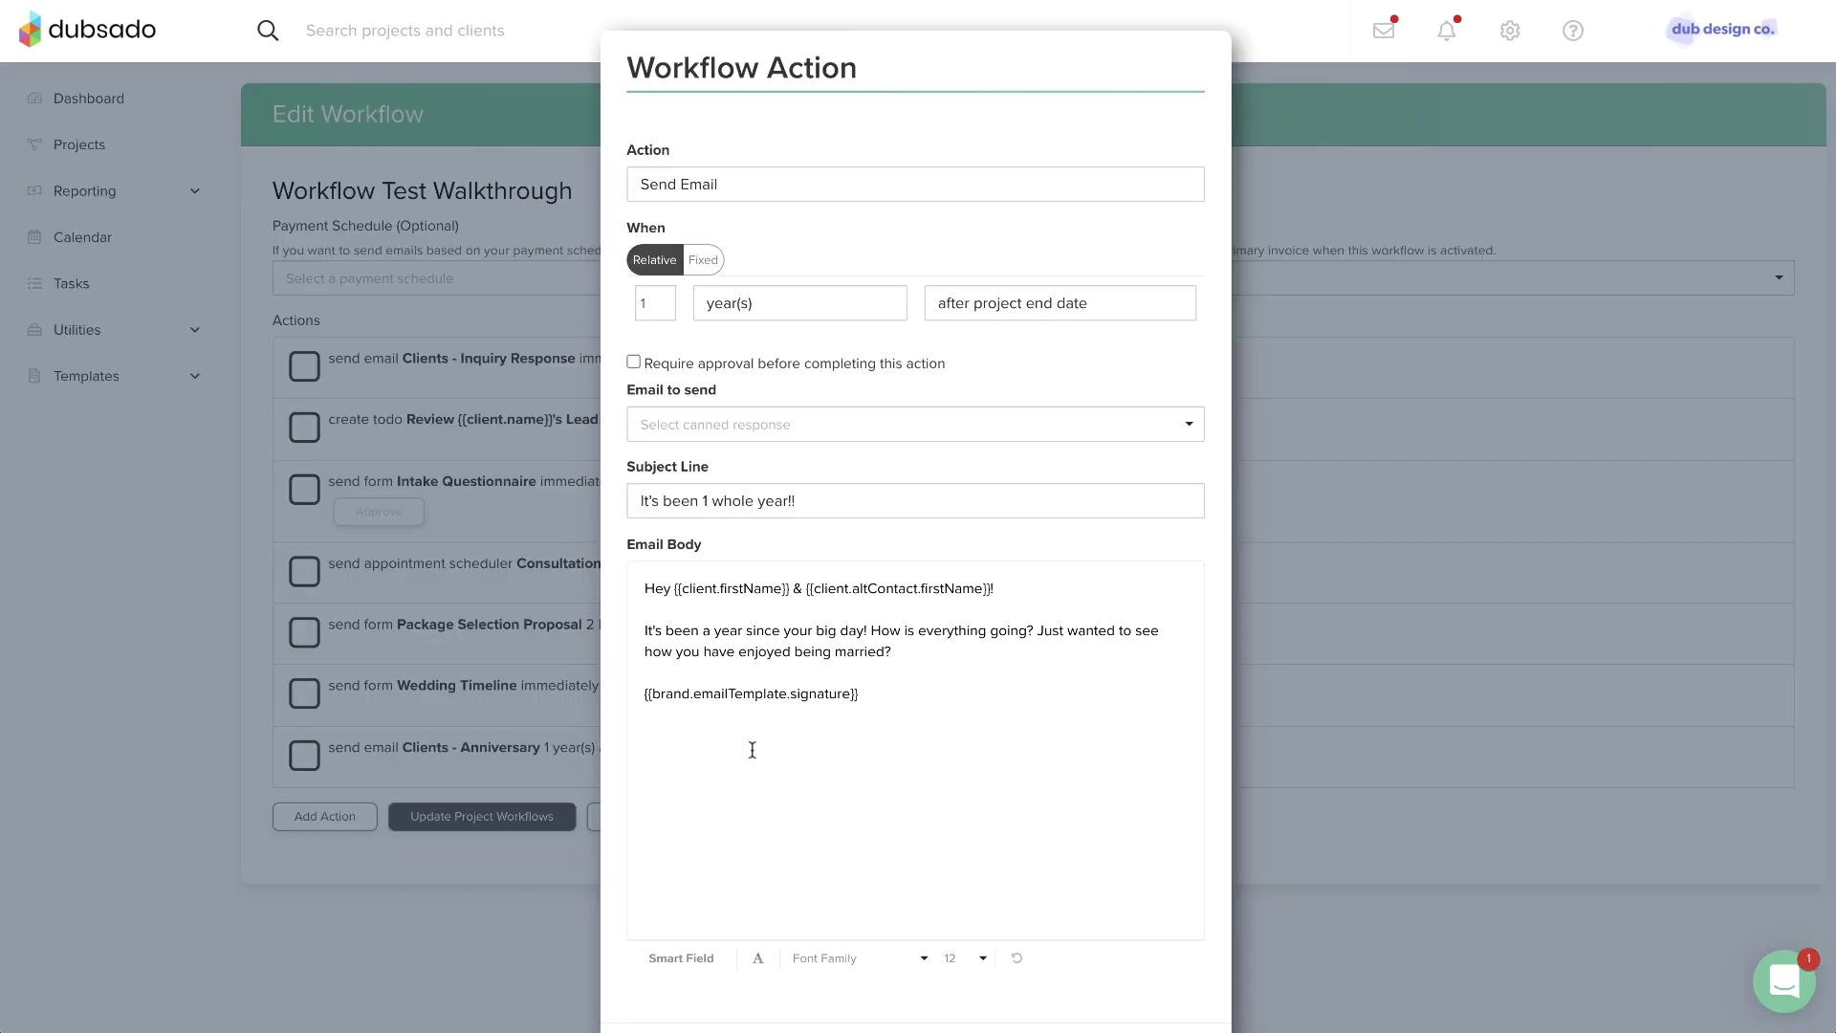
left_click(762, 424)
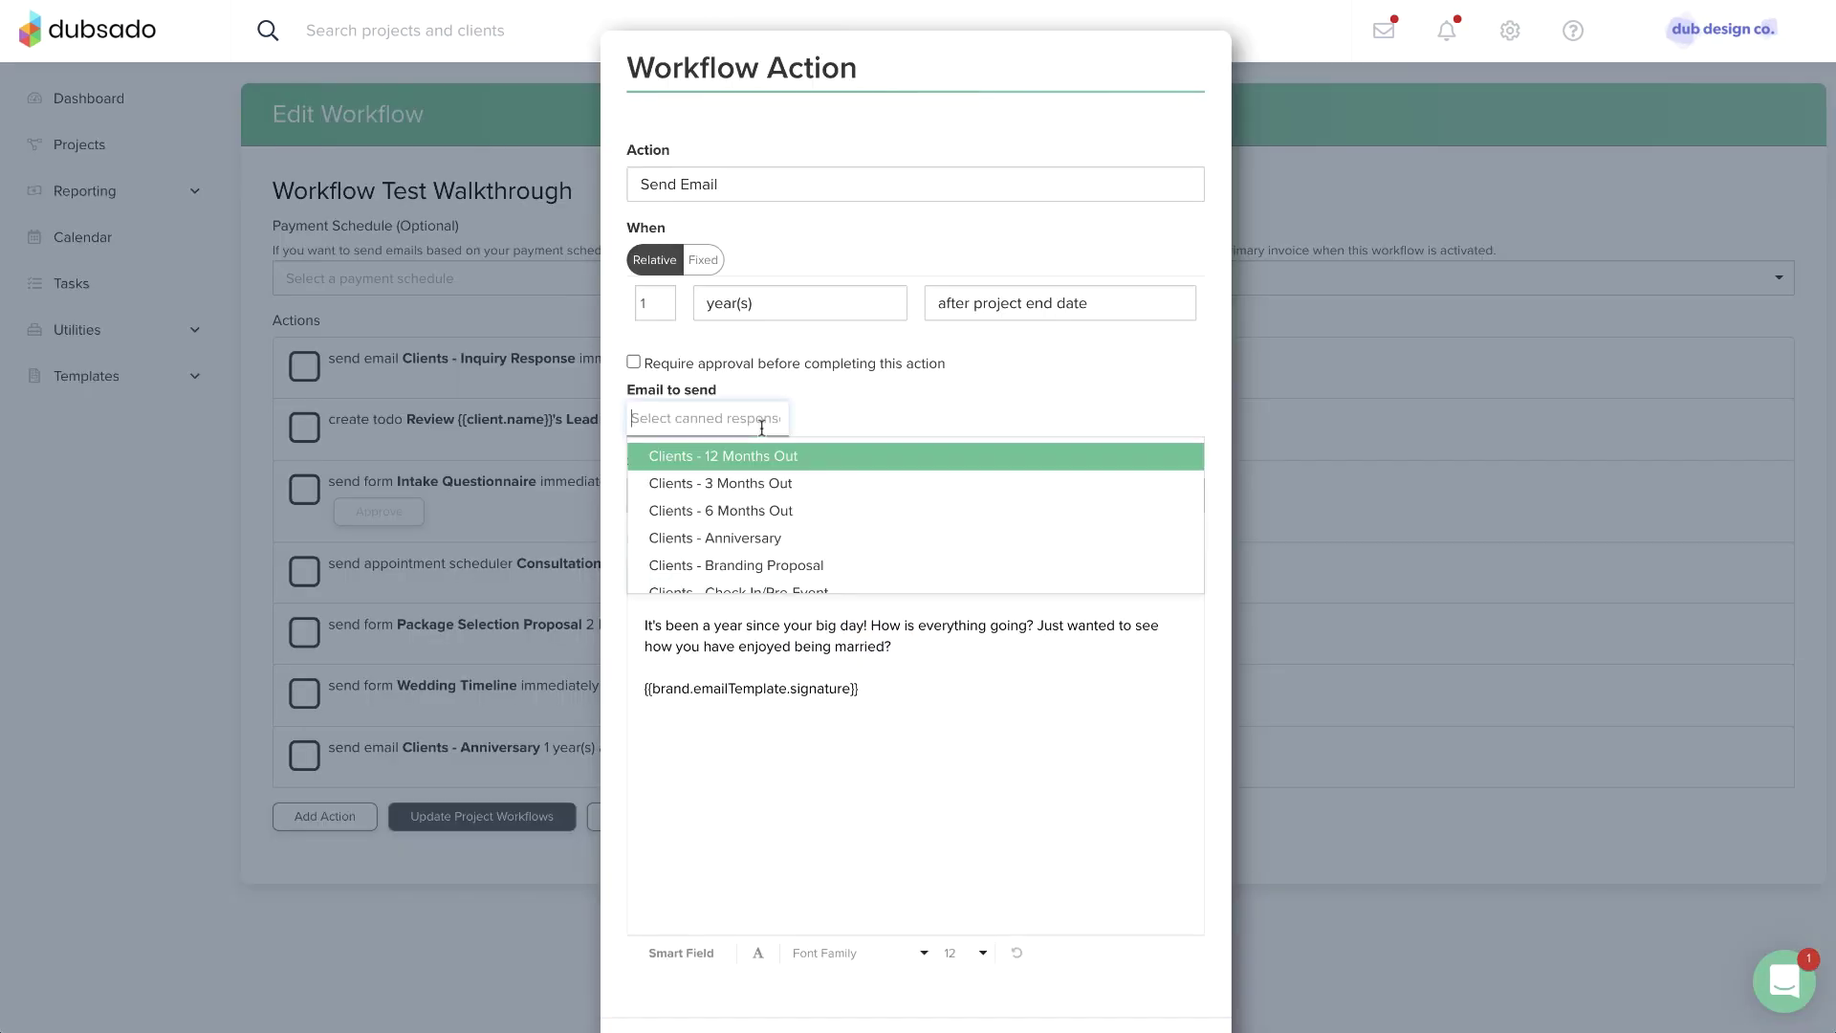
left_click(757, 540)
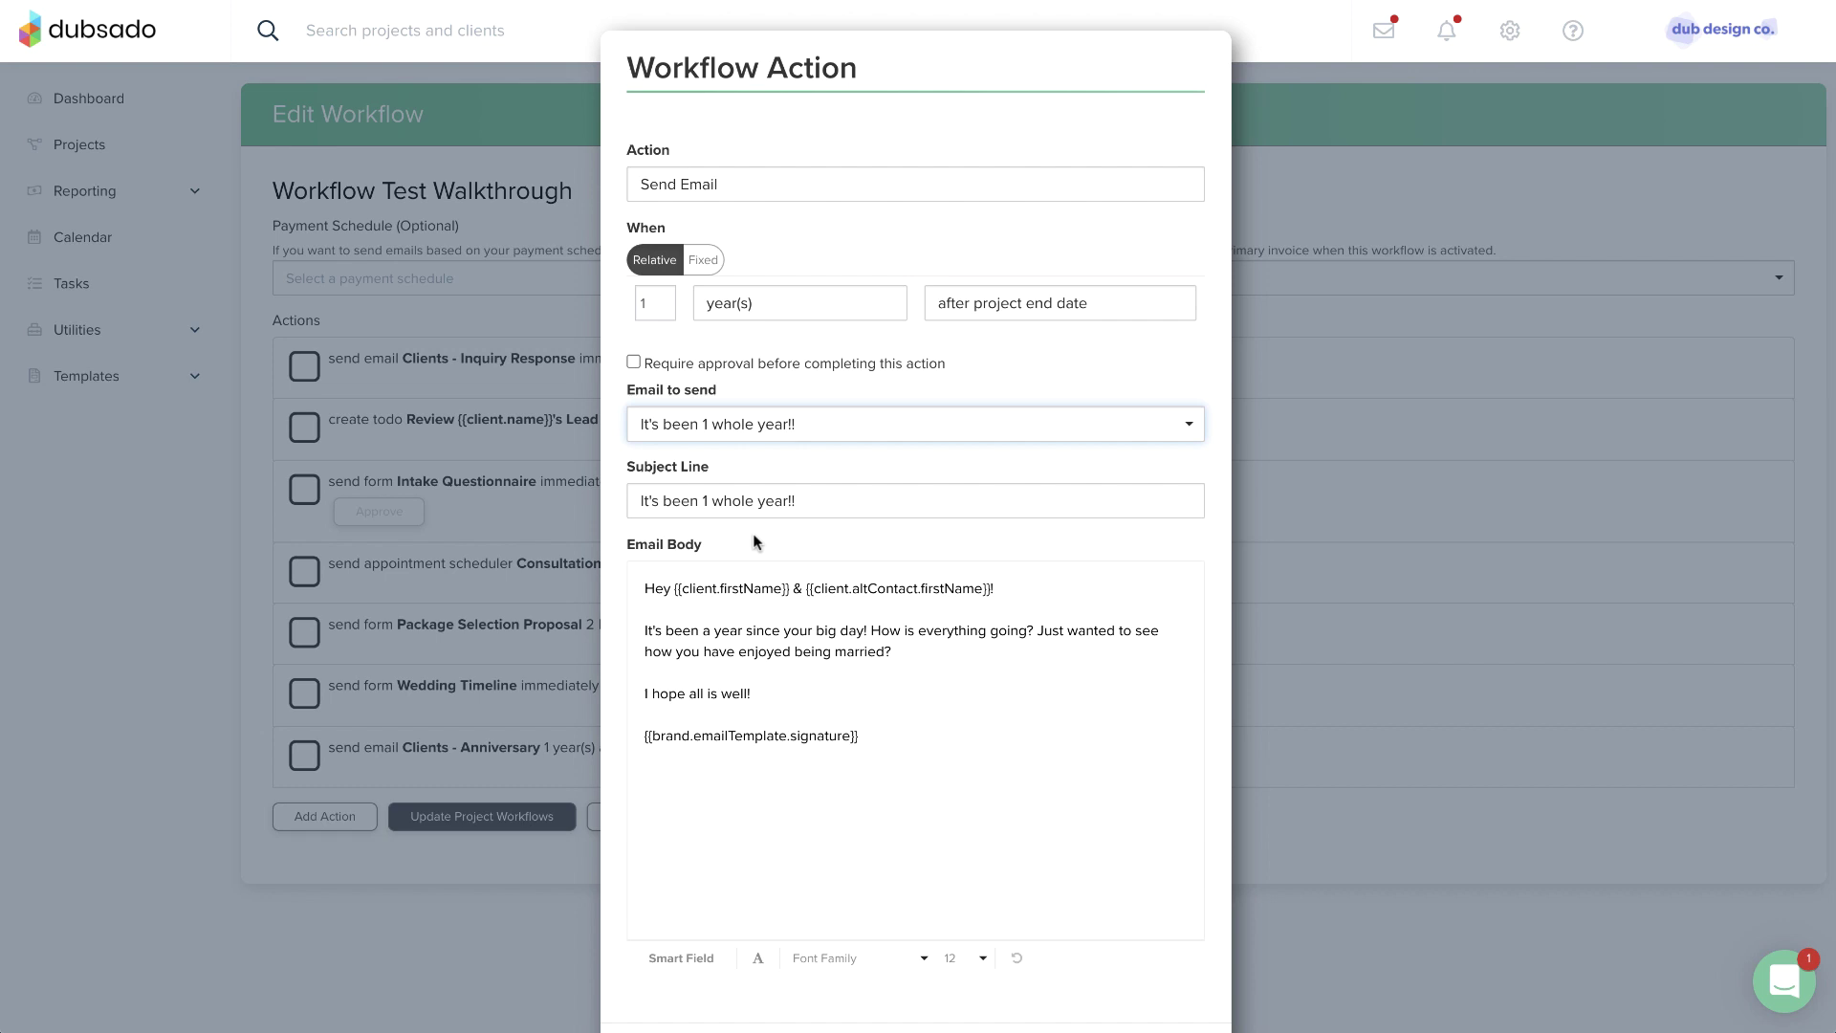
scroll(756, 543, "down", 1)
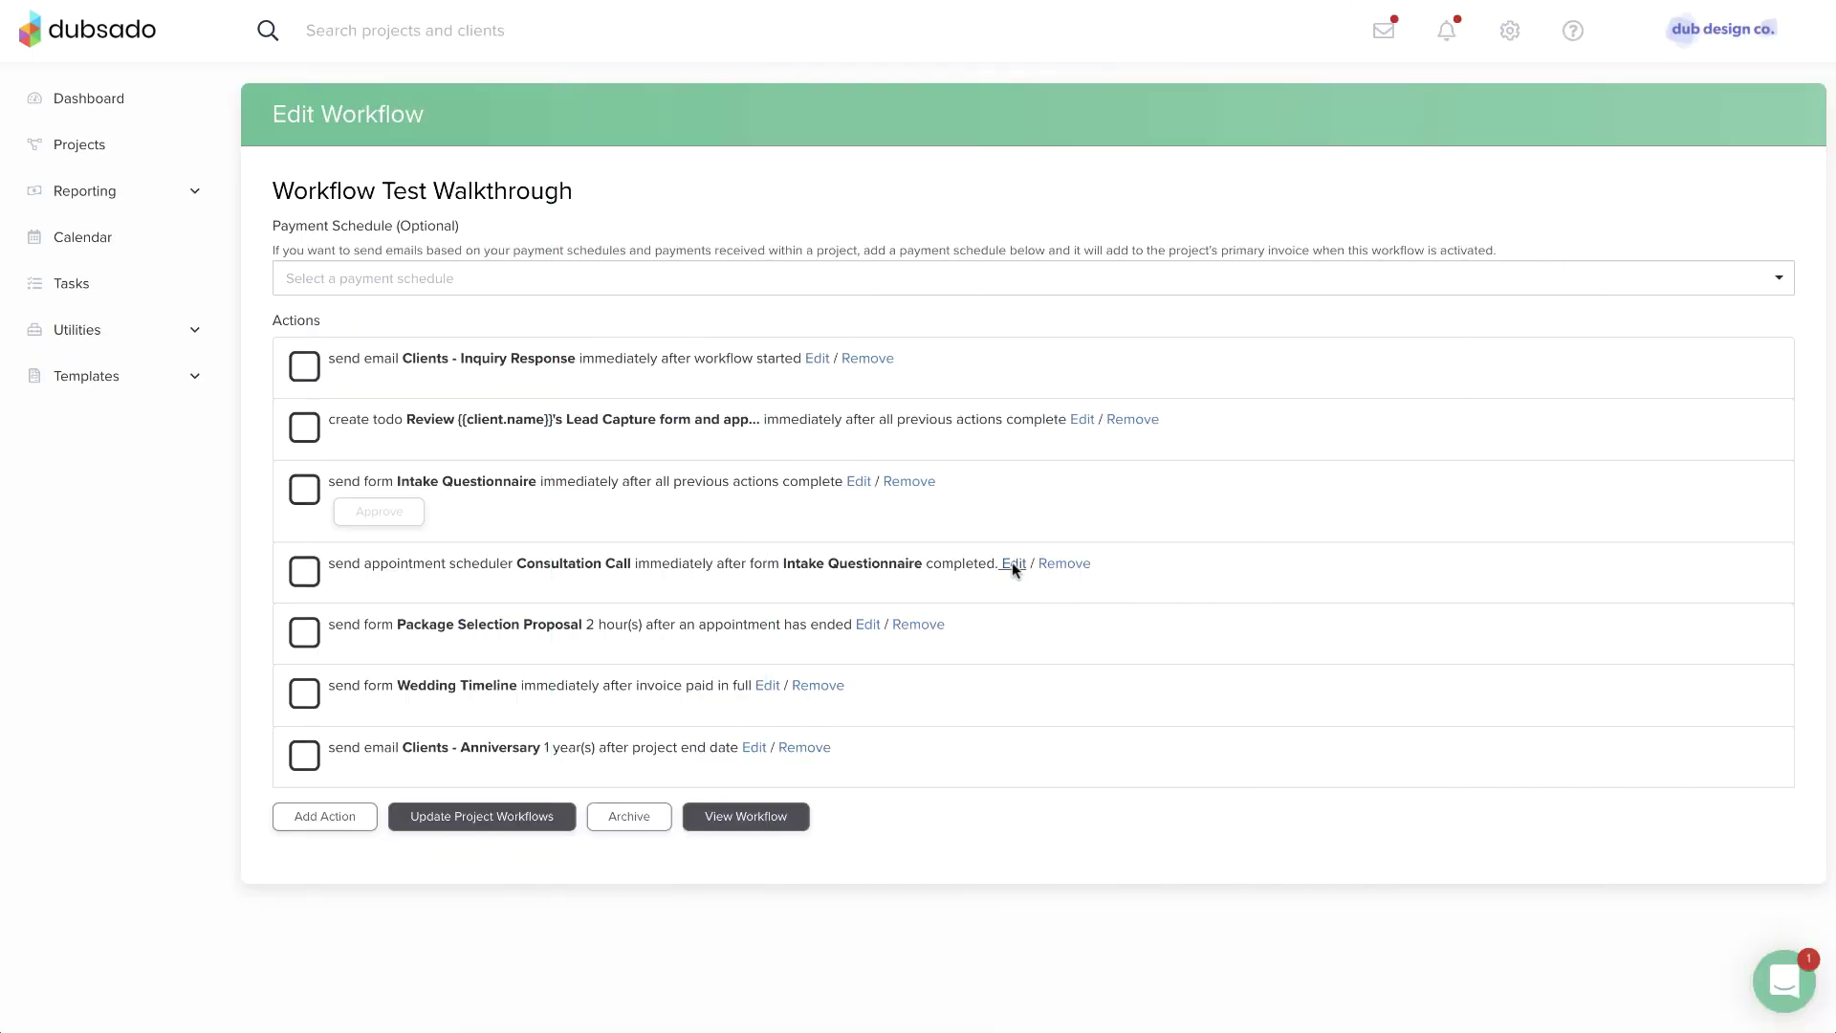
Review the Consultation Call scheduler action's email settings.
left_click(1012, 565)
scroll(1012, 566, "down", 3)
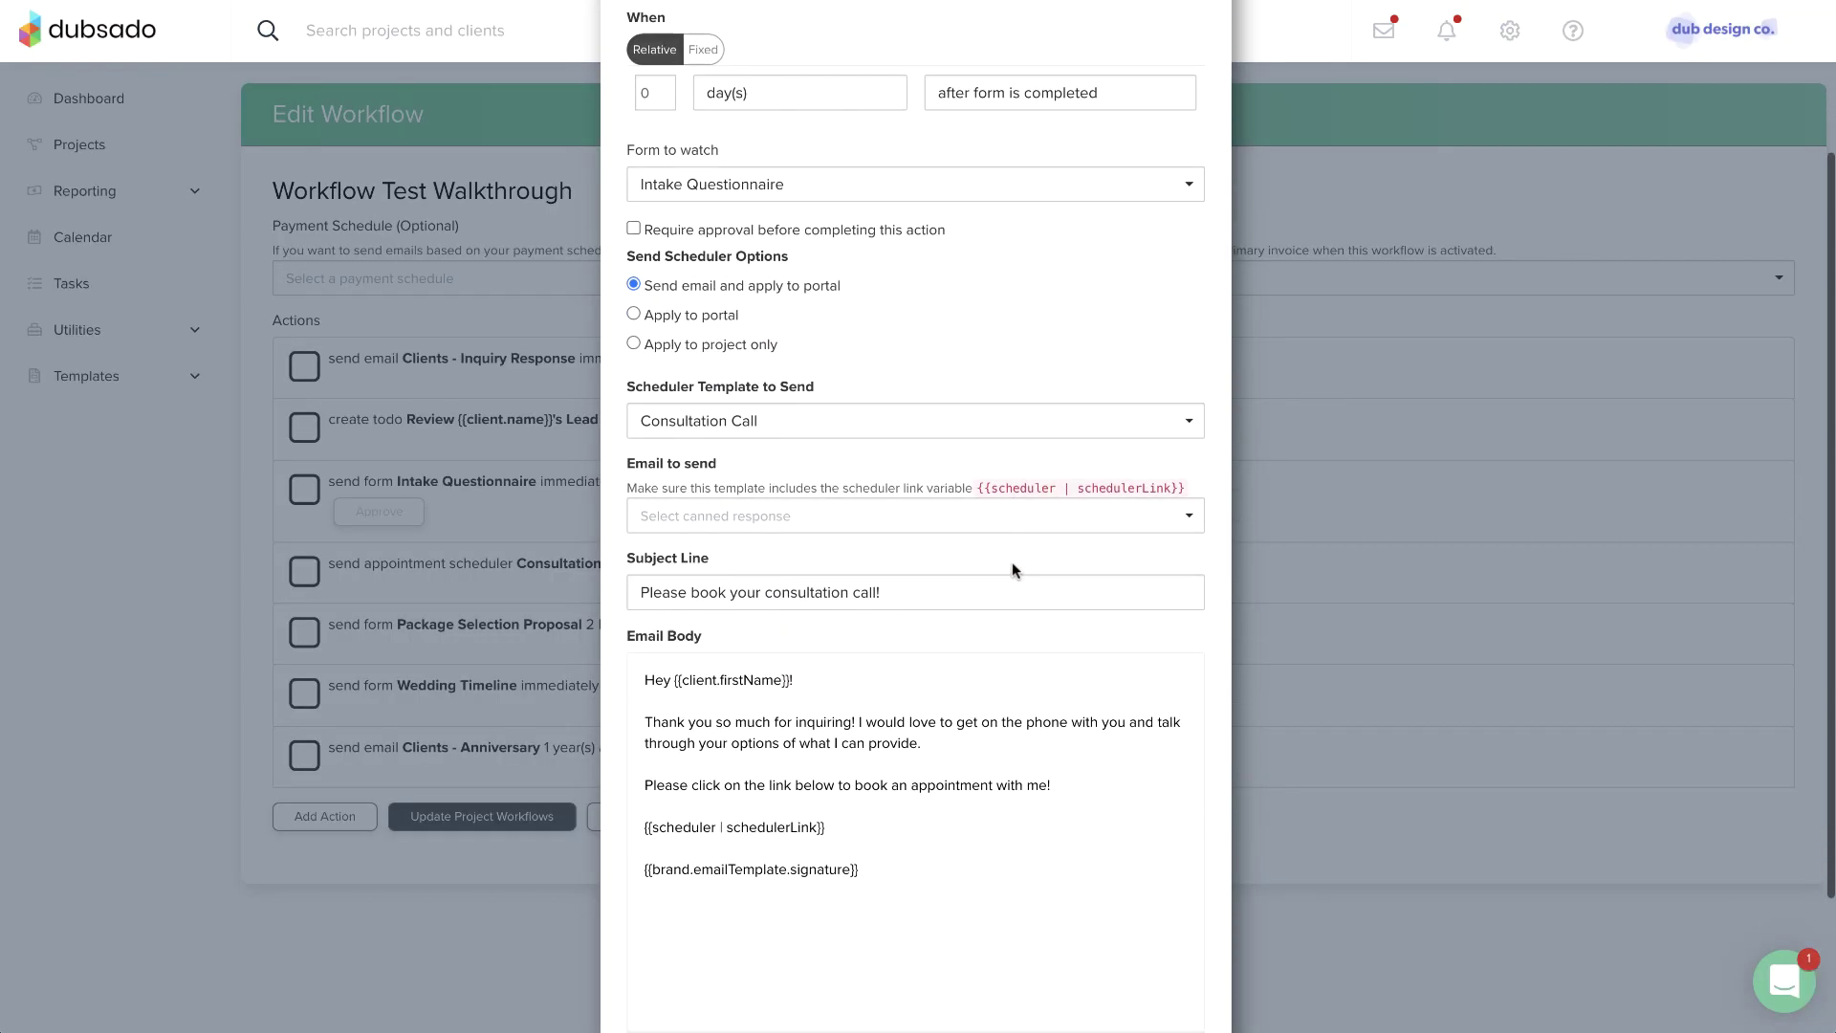
scroll(1012, 566, "down", 1)
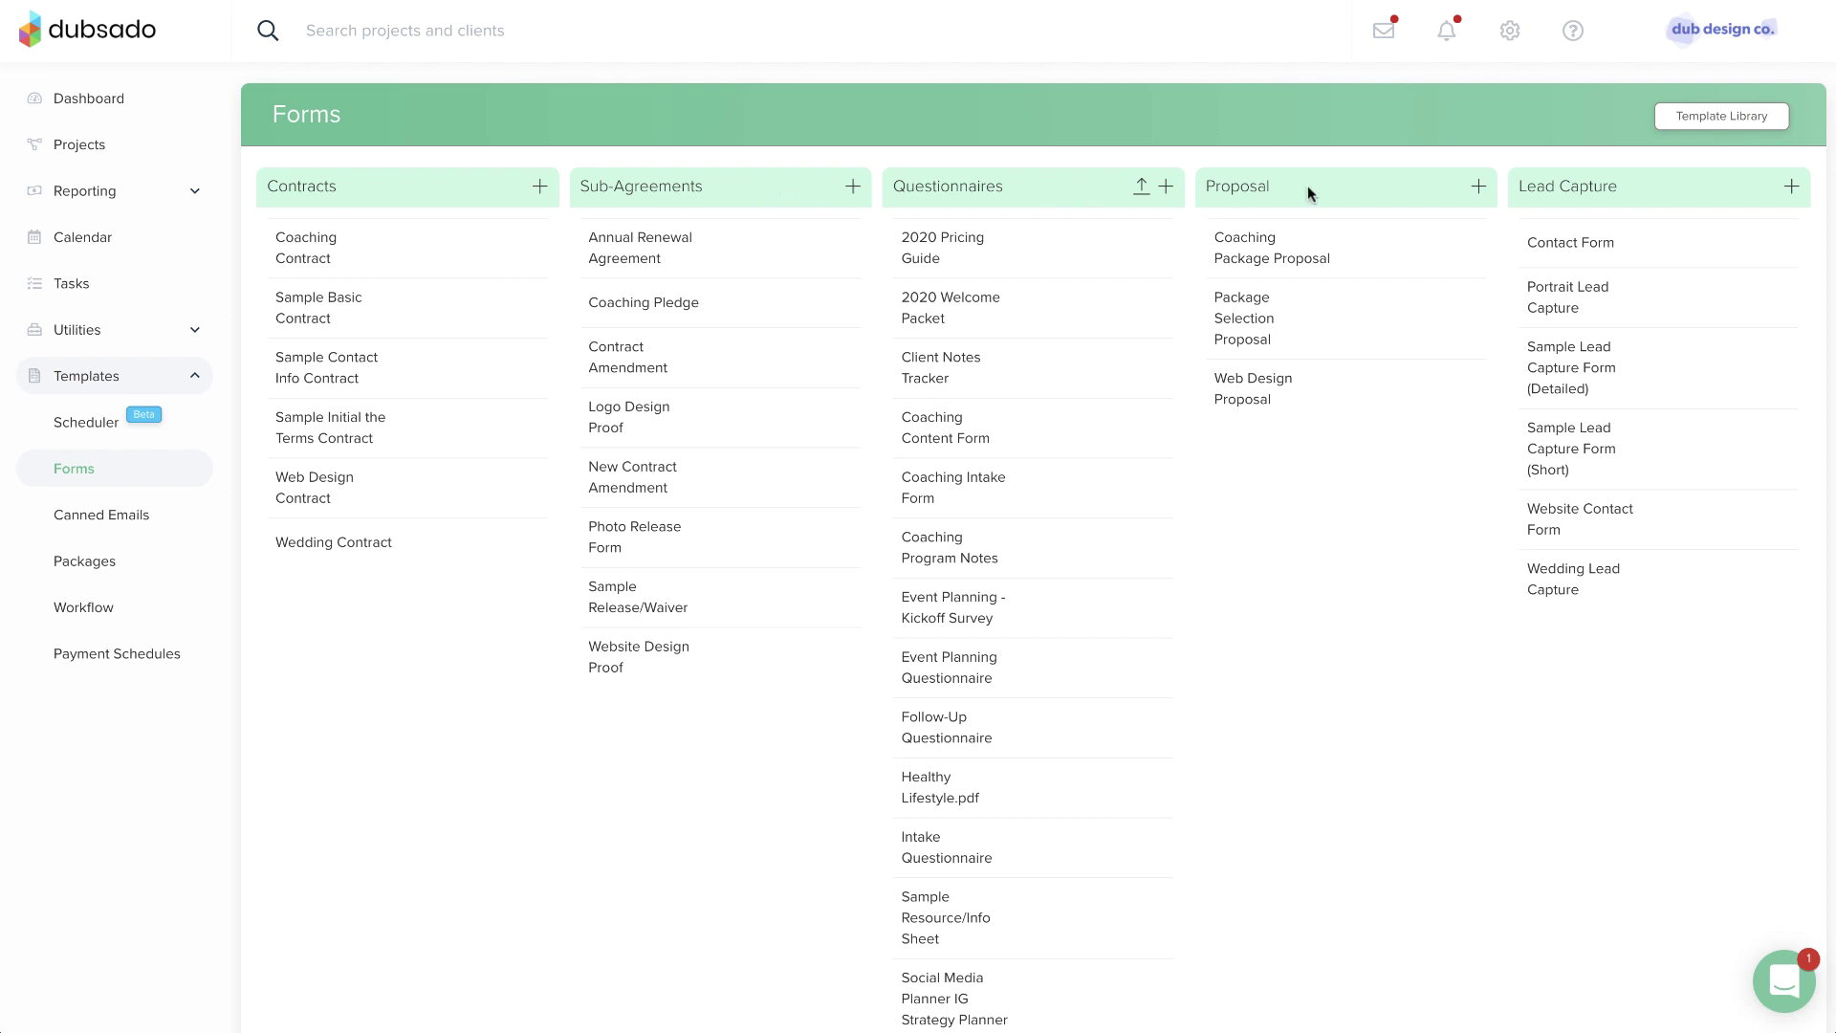
Retitle the Package Selection Proposal form to 'Wedding Proposal' and choose the Wedding workflow.
left_click(1244, 316)
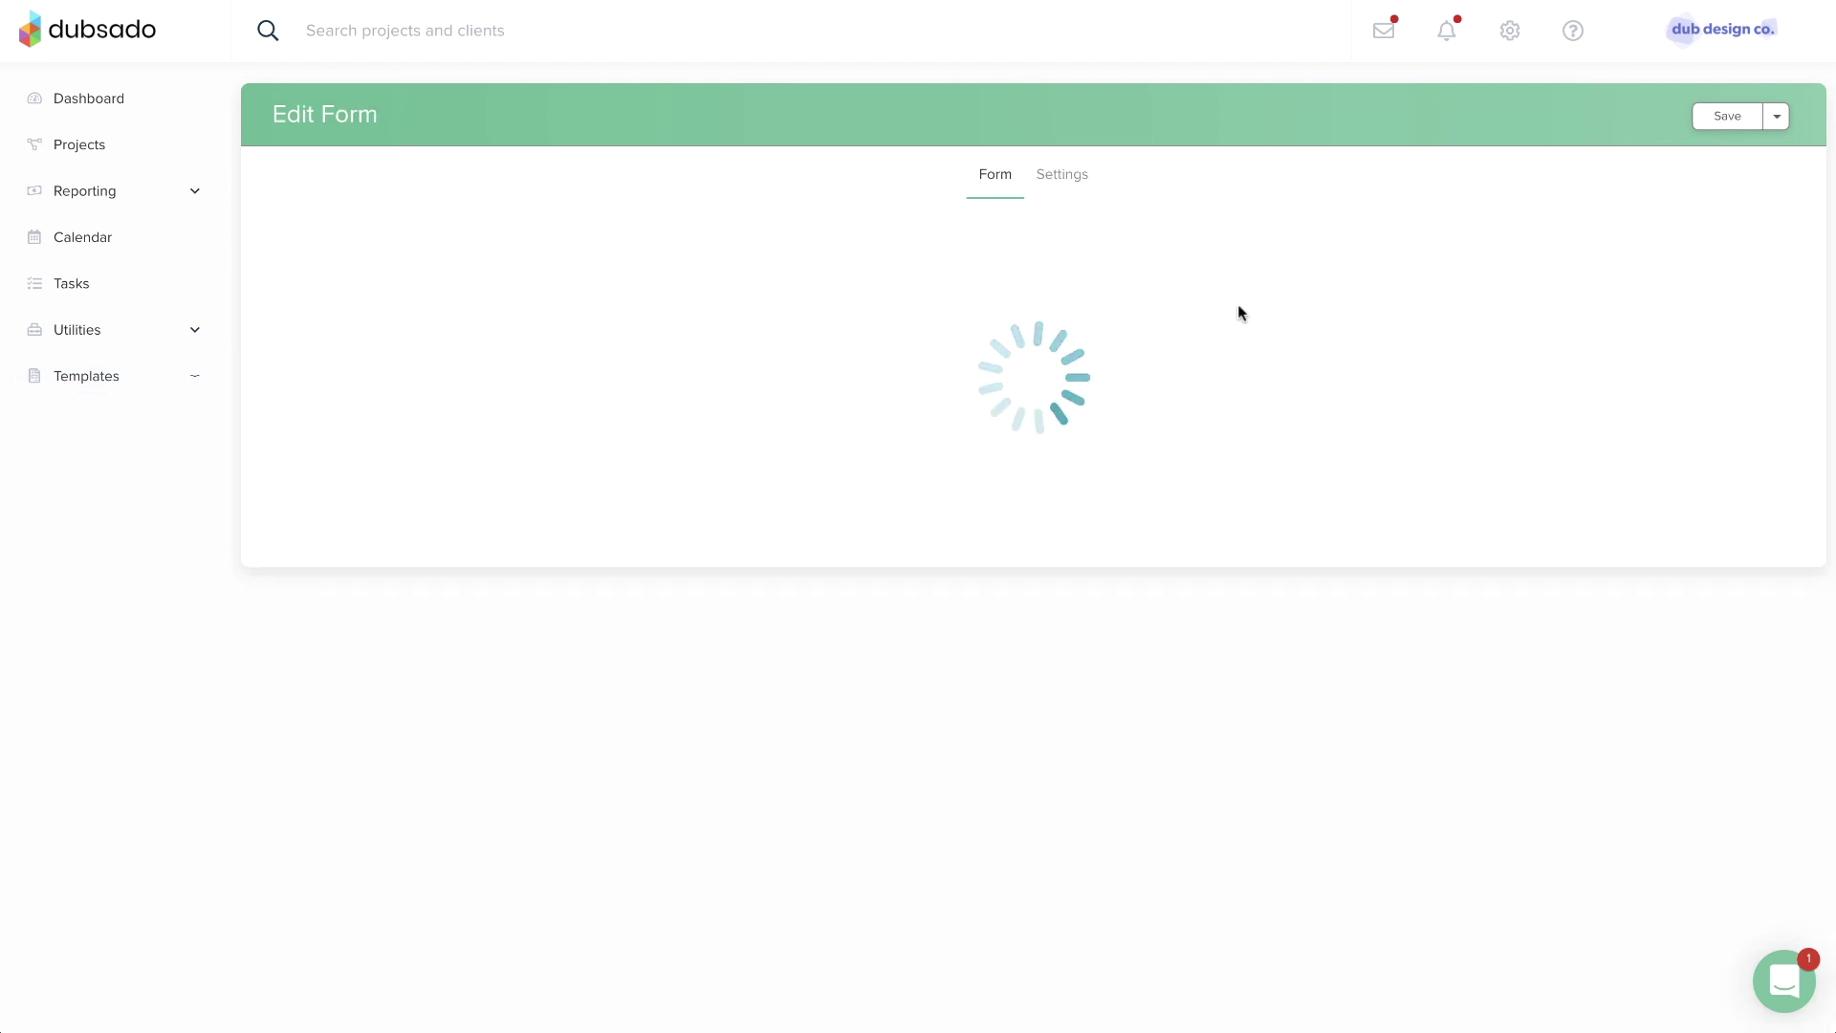
left_click_drag(501, 235, 376, 239)
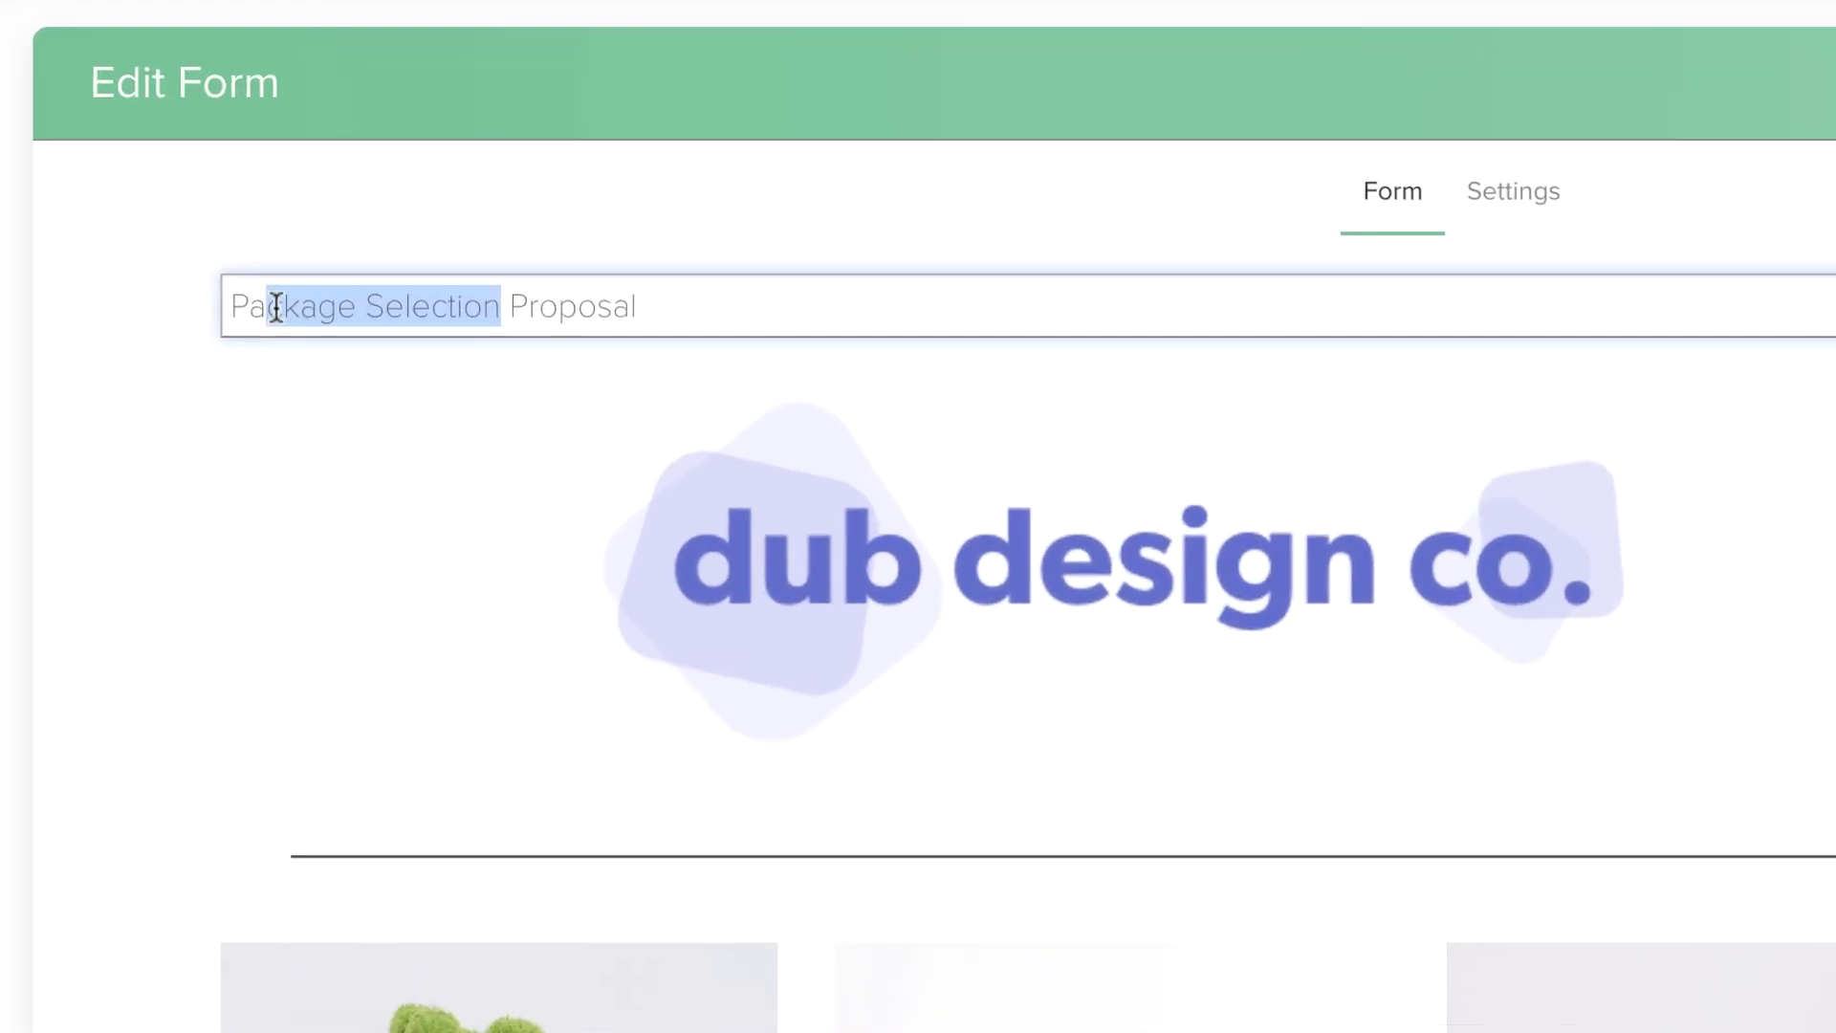
left_click_drag(276, 308, 222, 306)
type("Wedding")
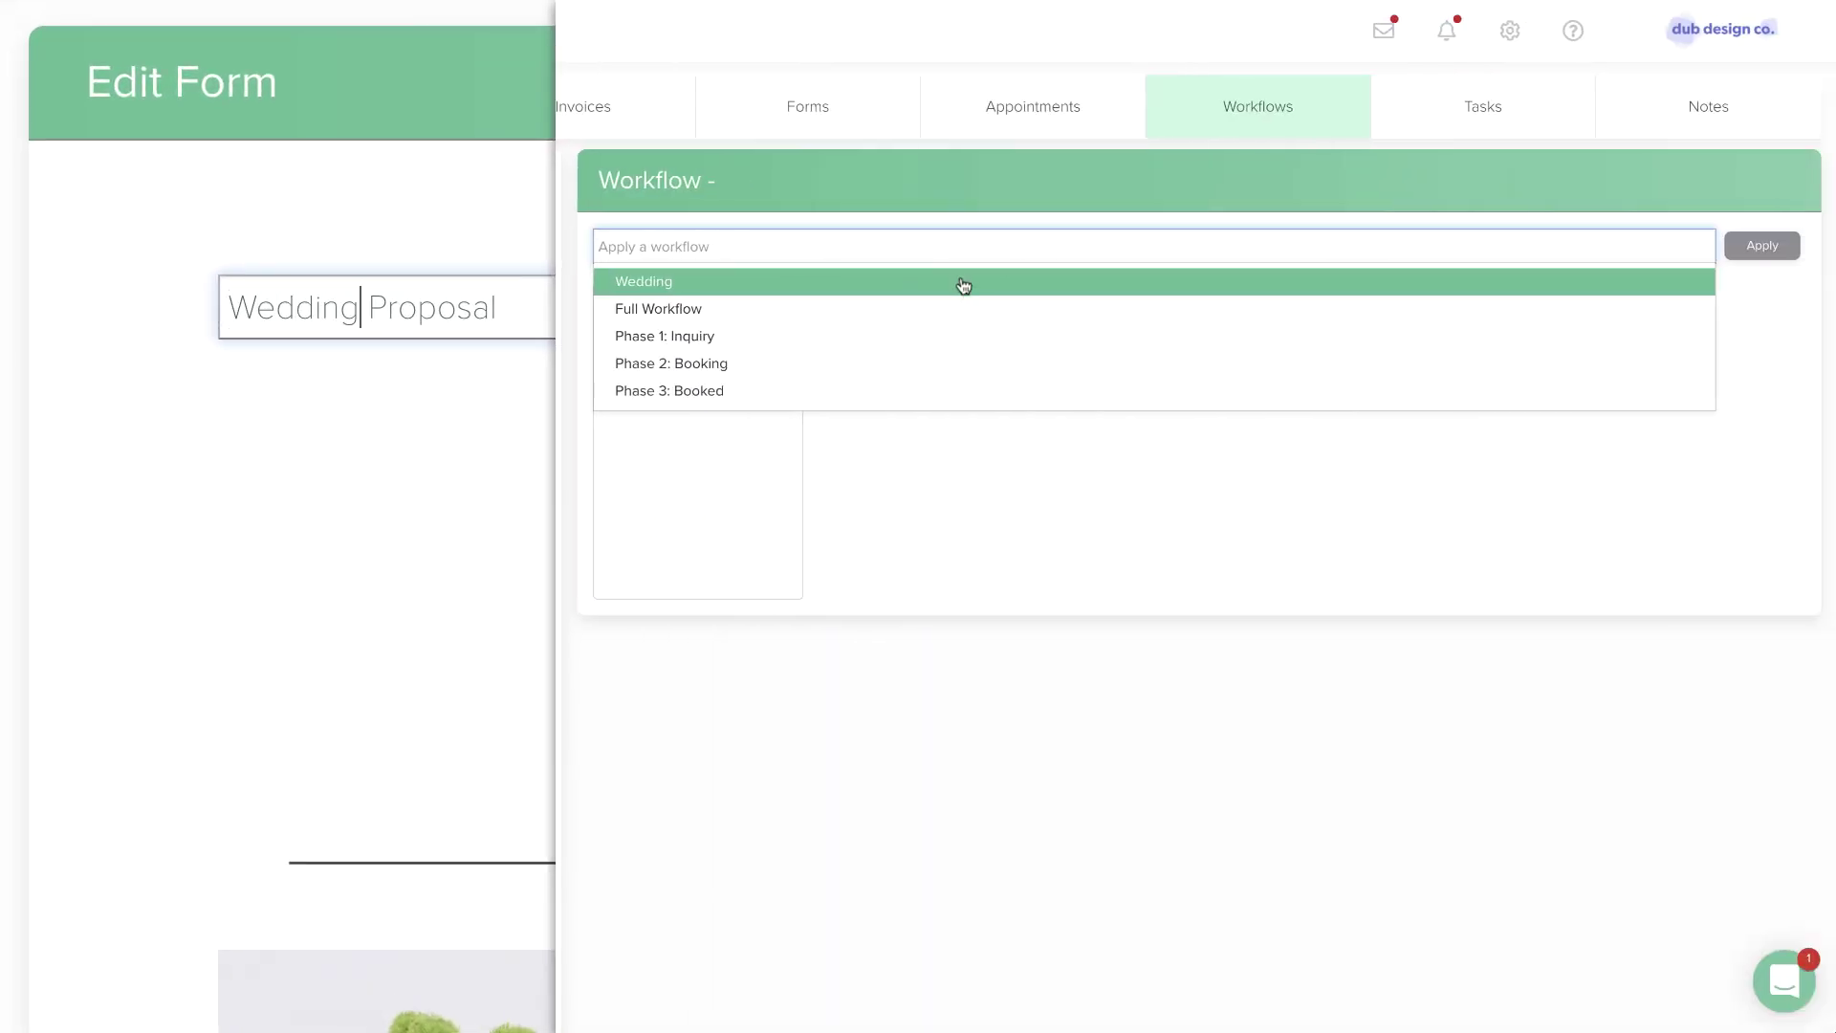
left_click(961, 280)
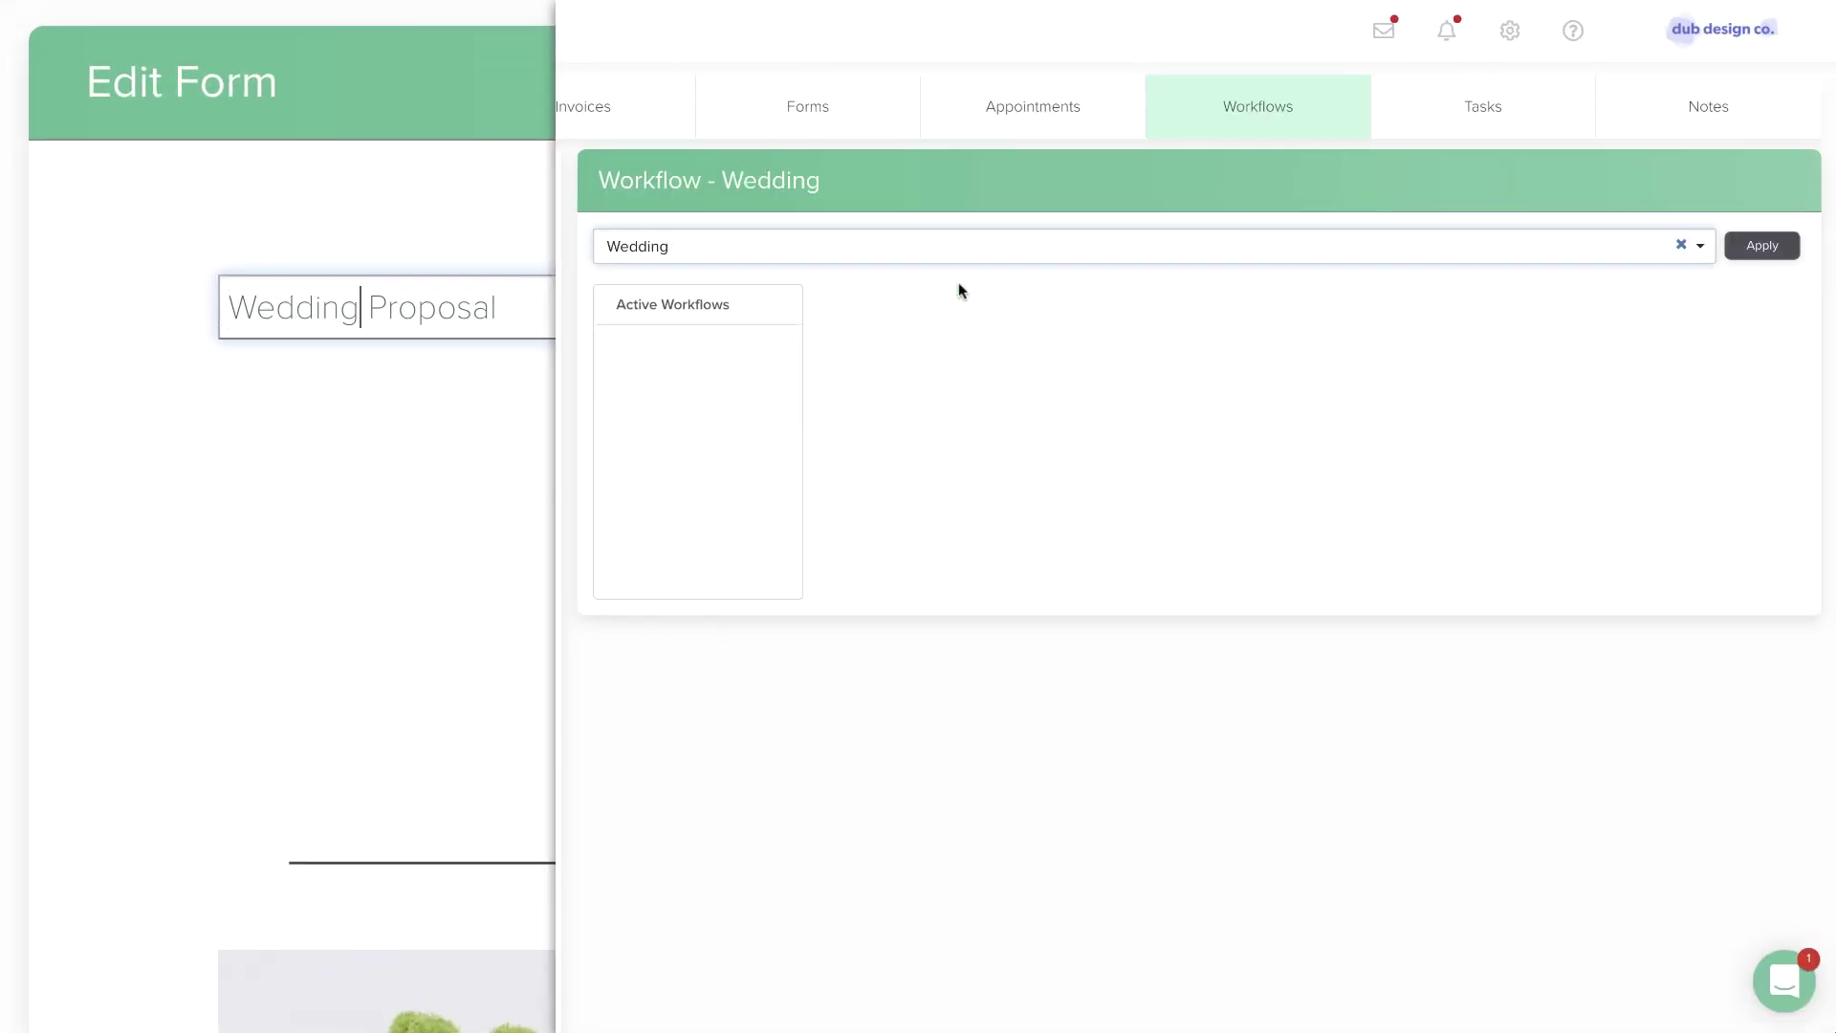
Apply the Wedding workflow to the wedding project and view its attached forms.
left_click(1760, 249)
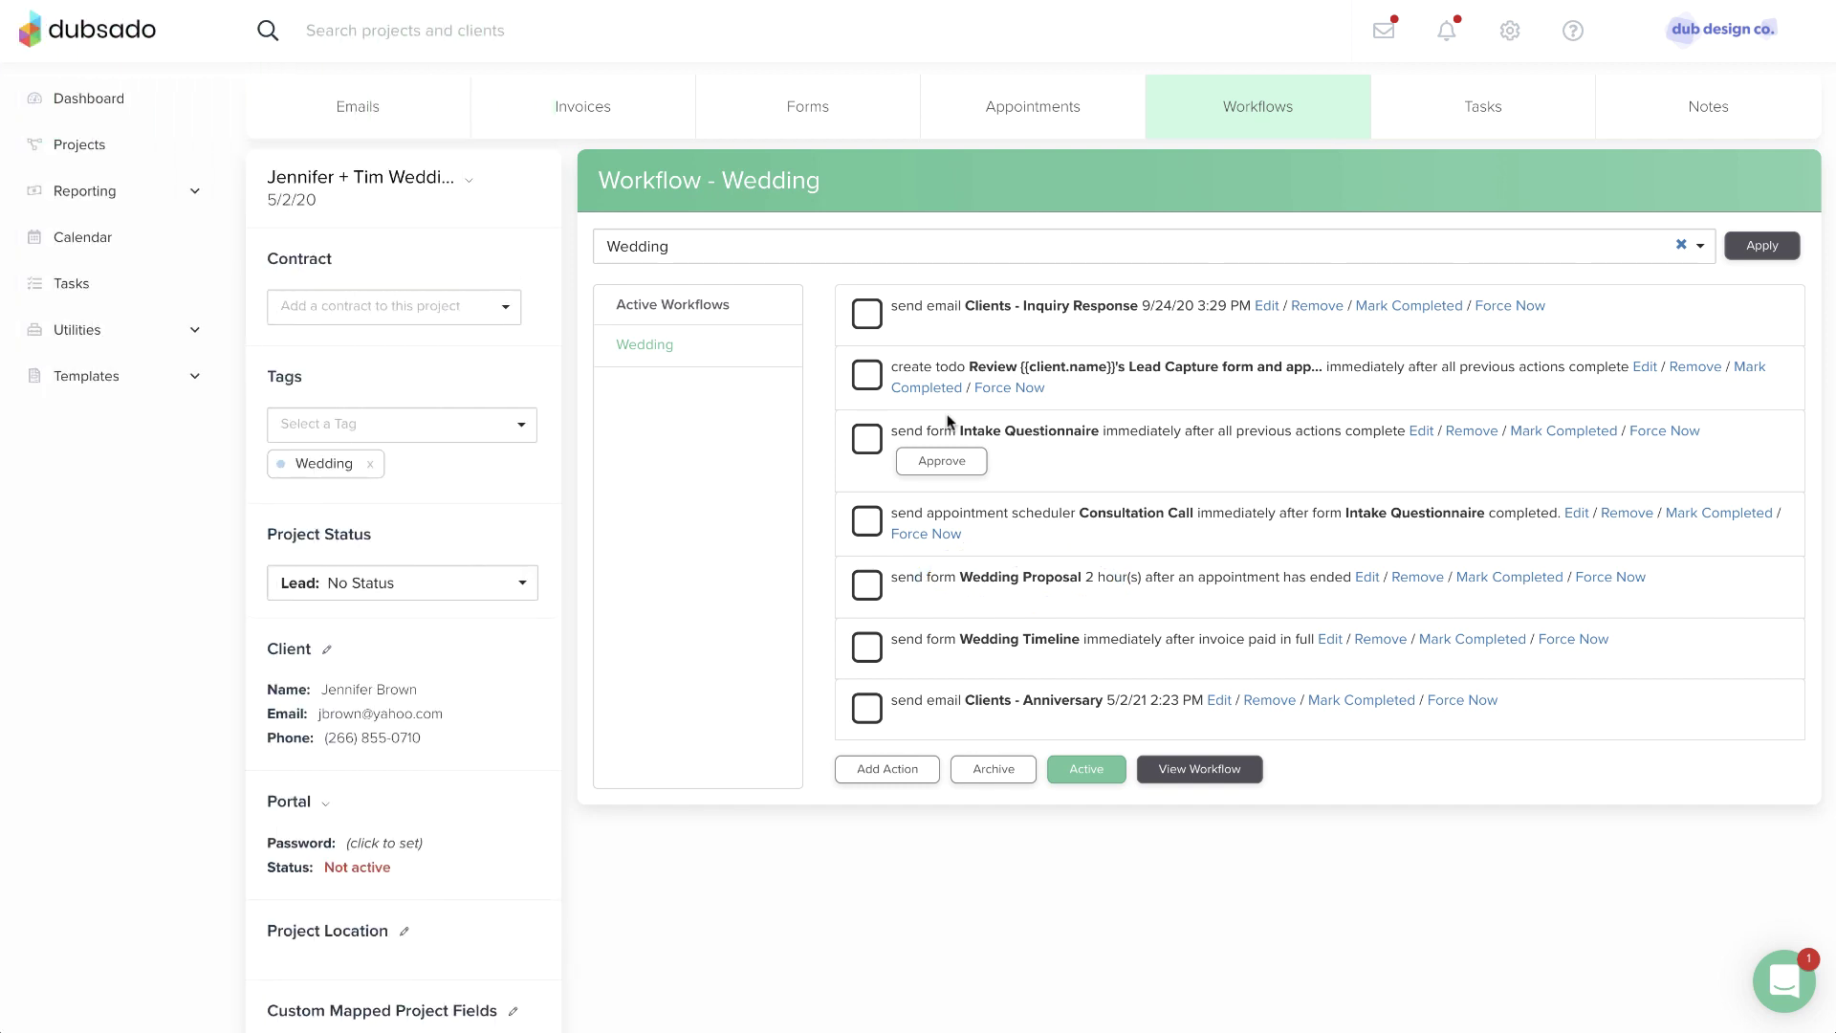
left_click(777, 122)
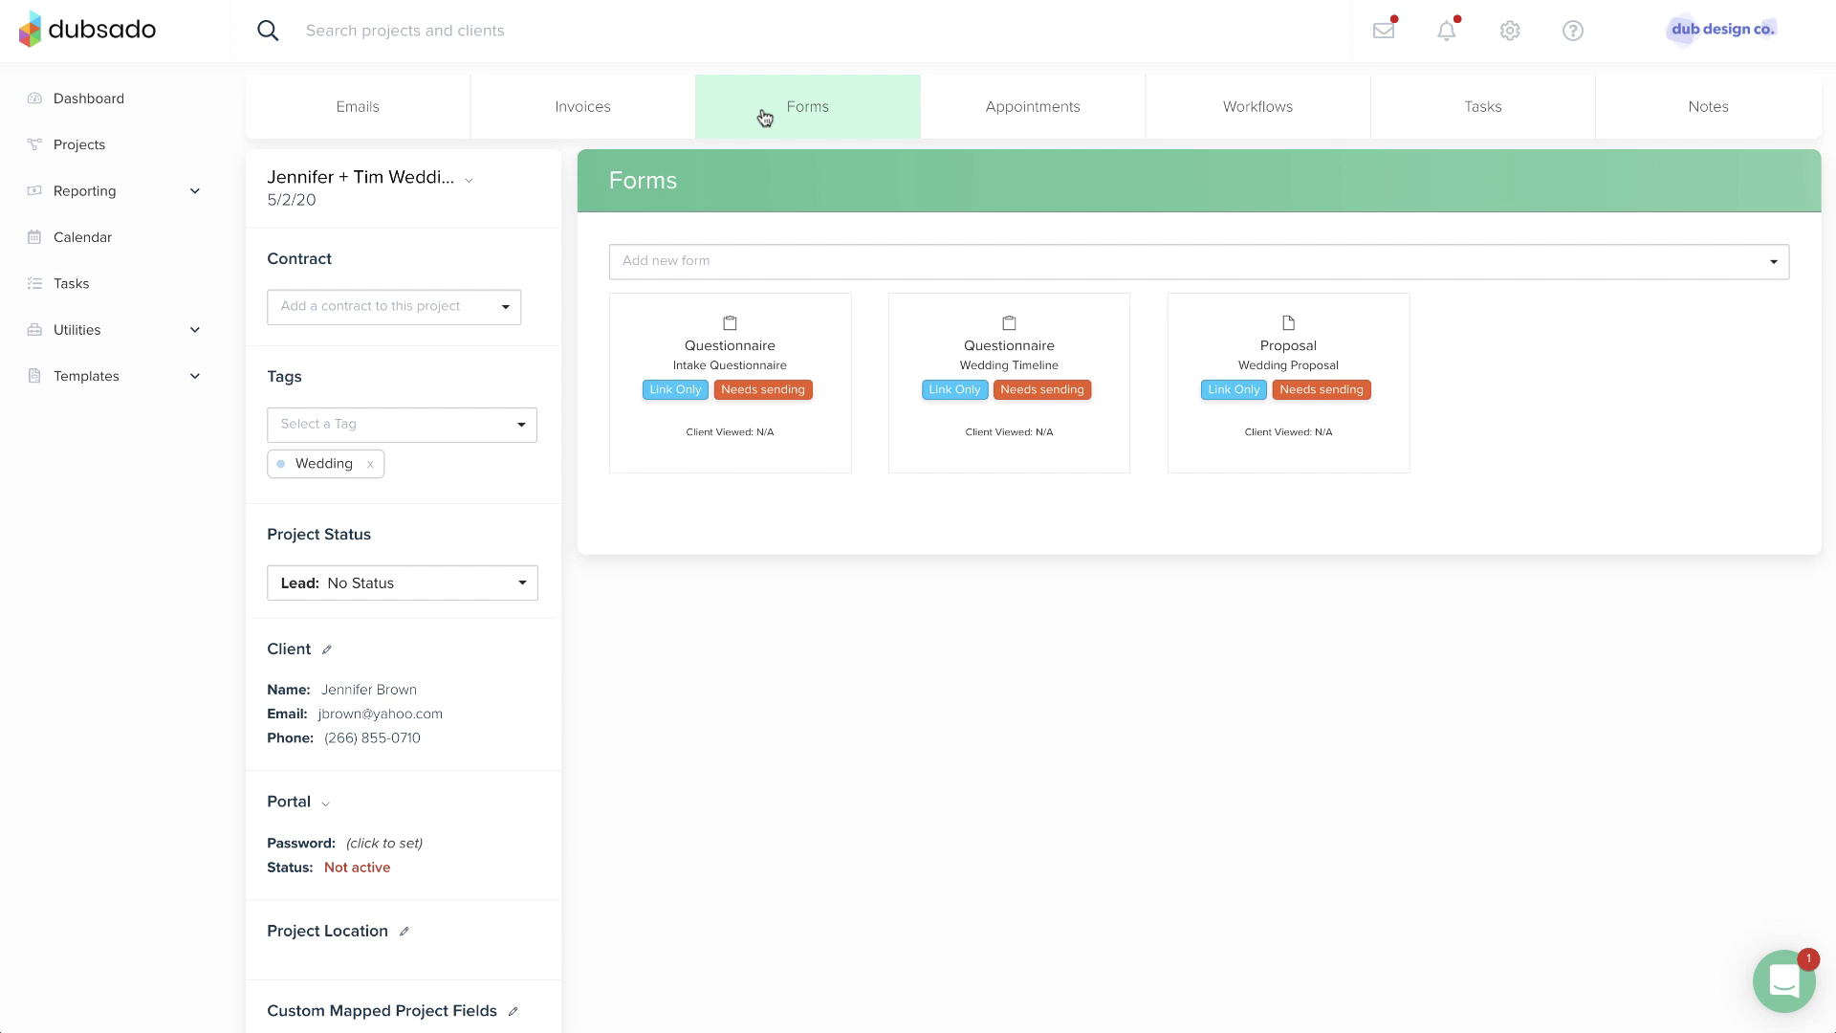
mouse_move(1207, 341)
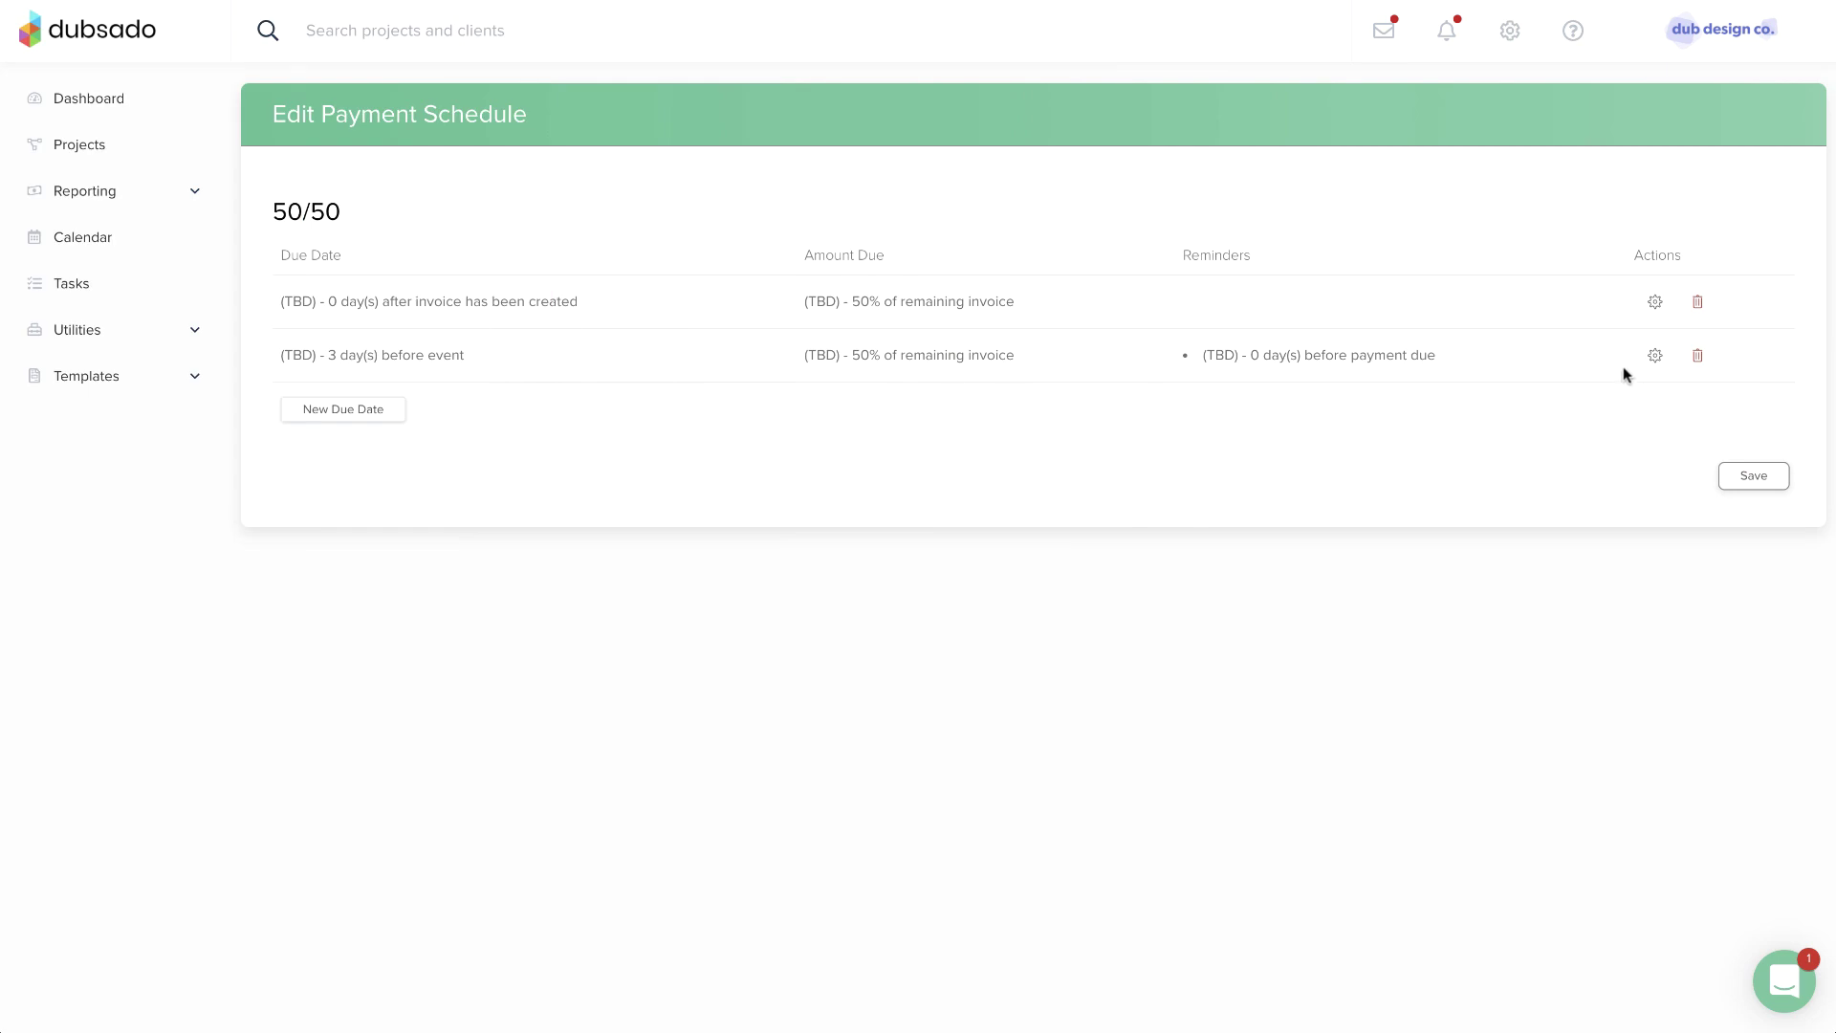
Make the second 50/50 payment due 7 days before the event.
left_click(1655, 355)
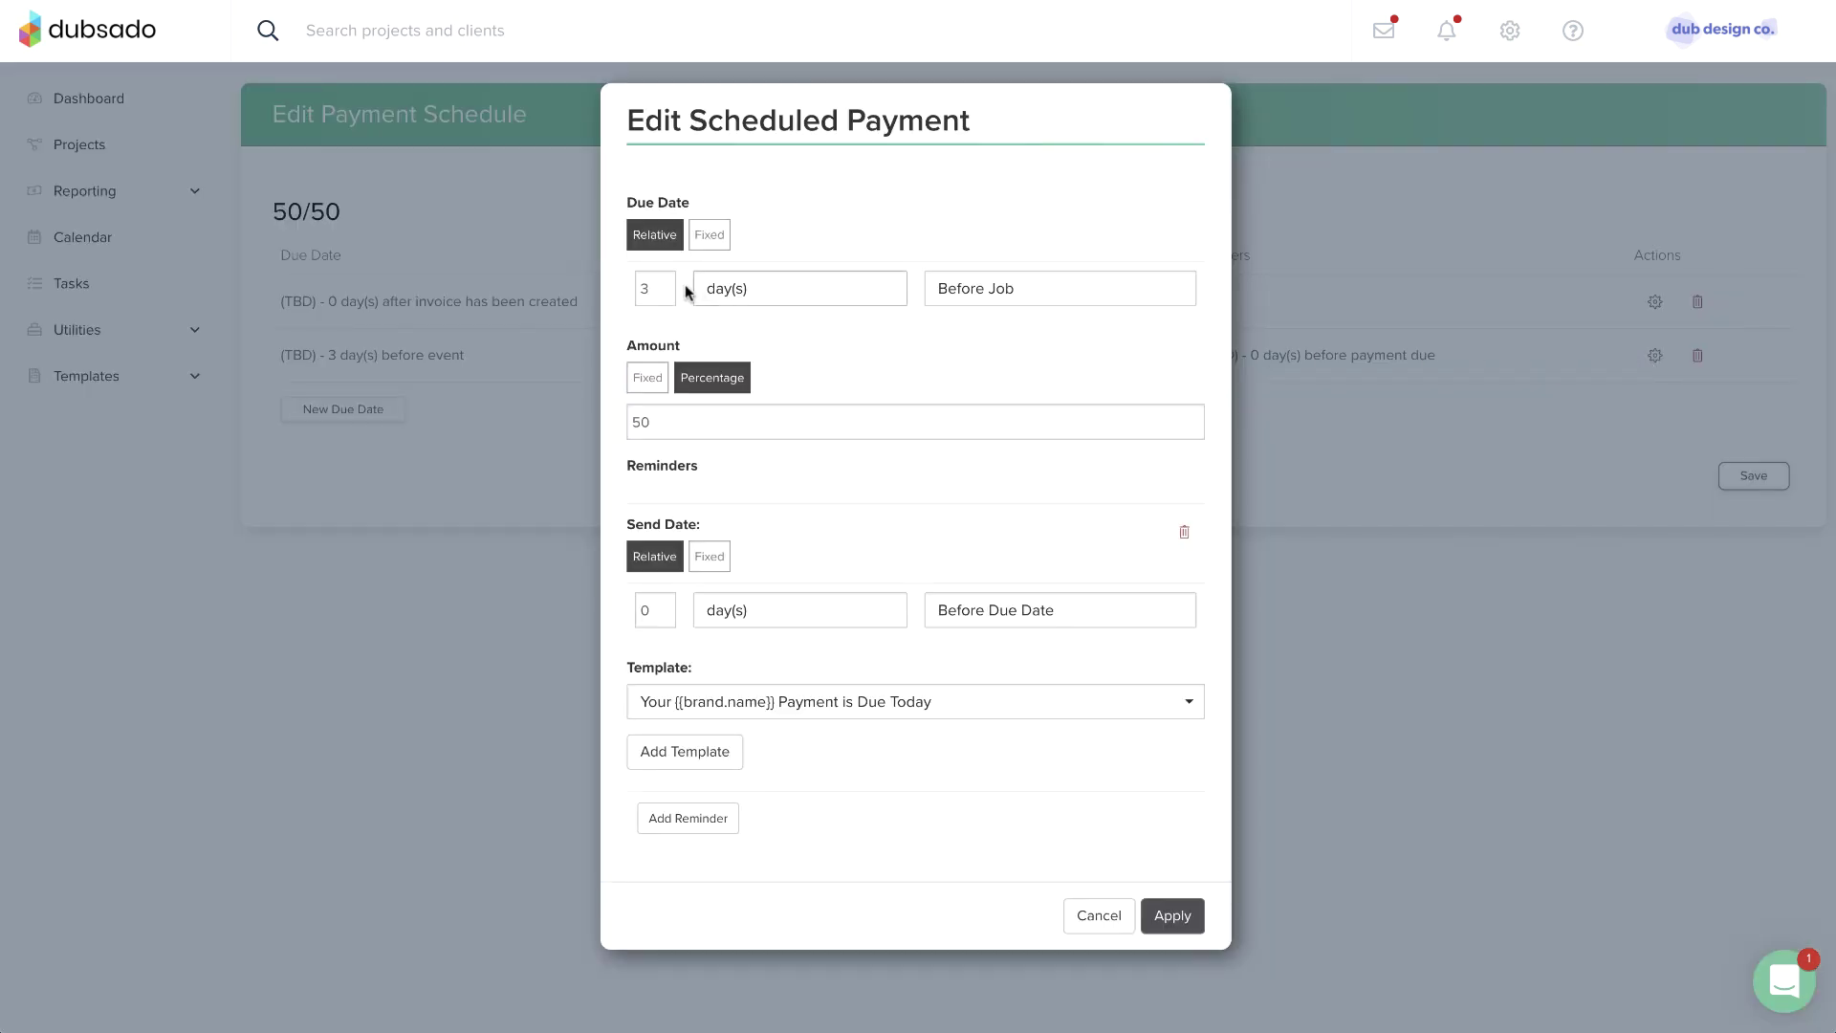
double_click(656, 287)
type("7")
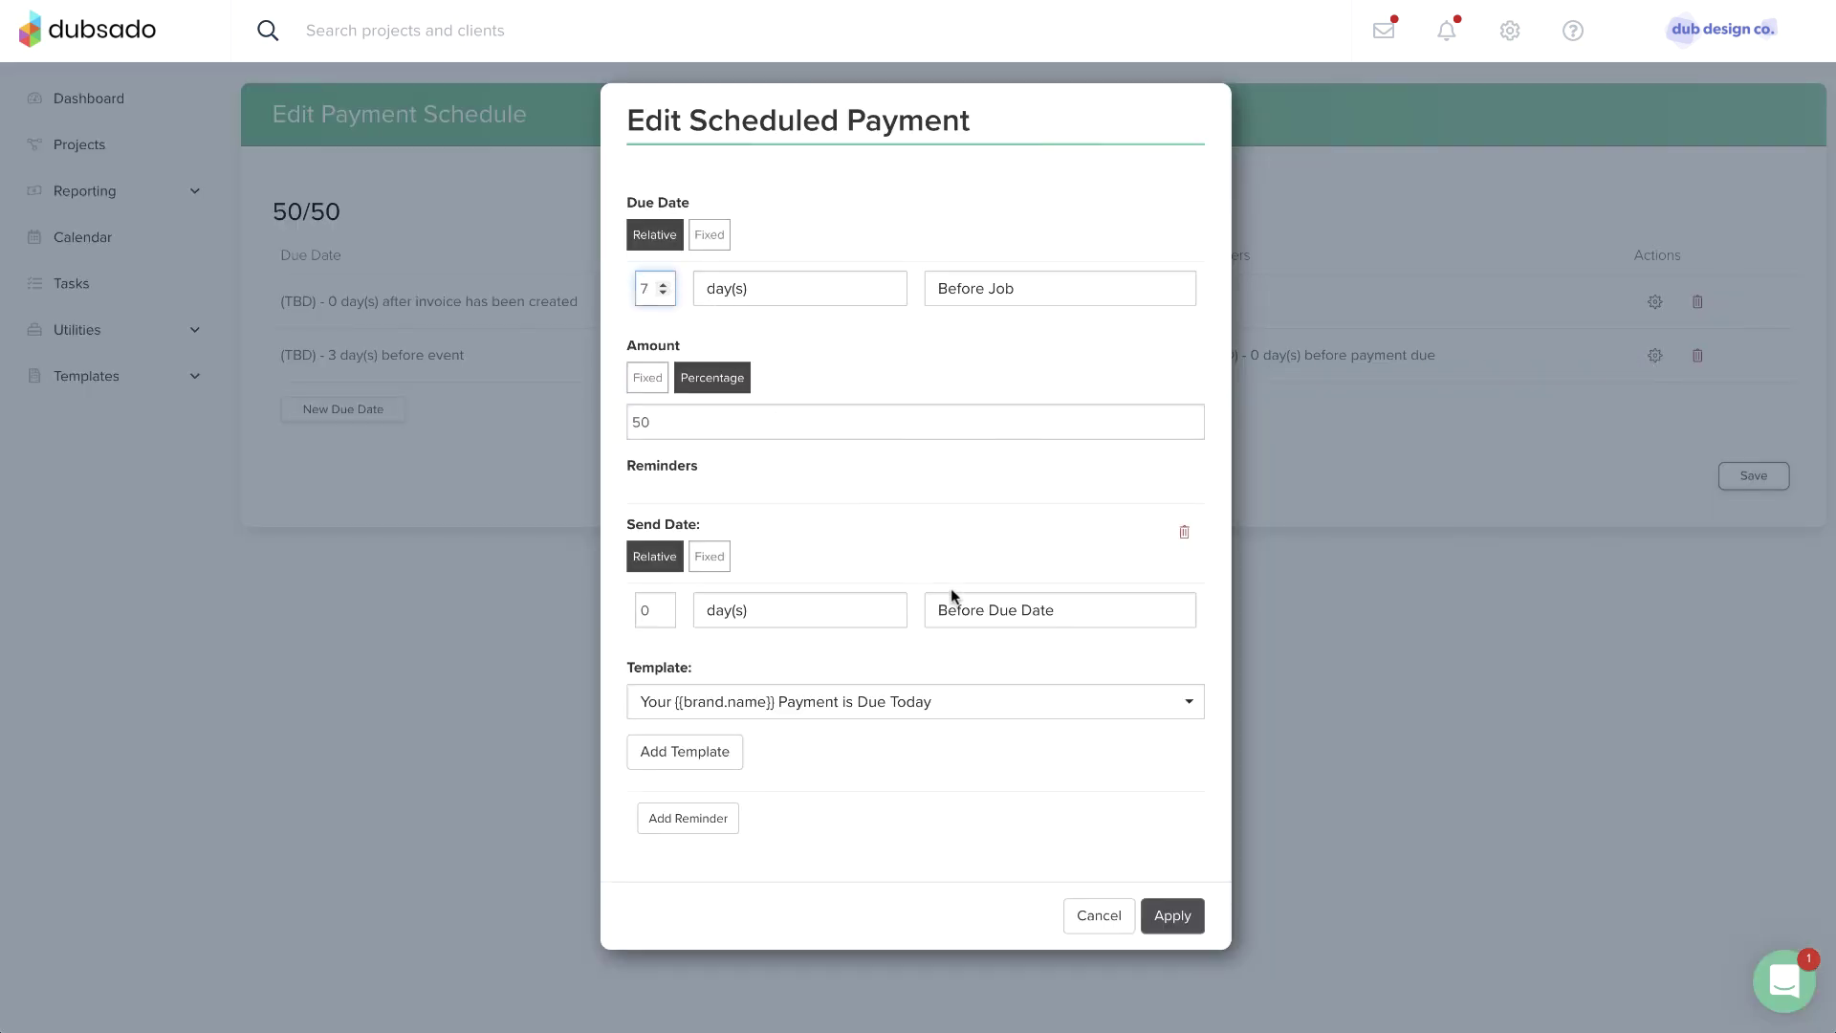
left_click(1172, 913)
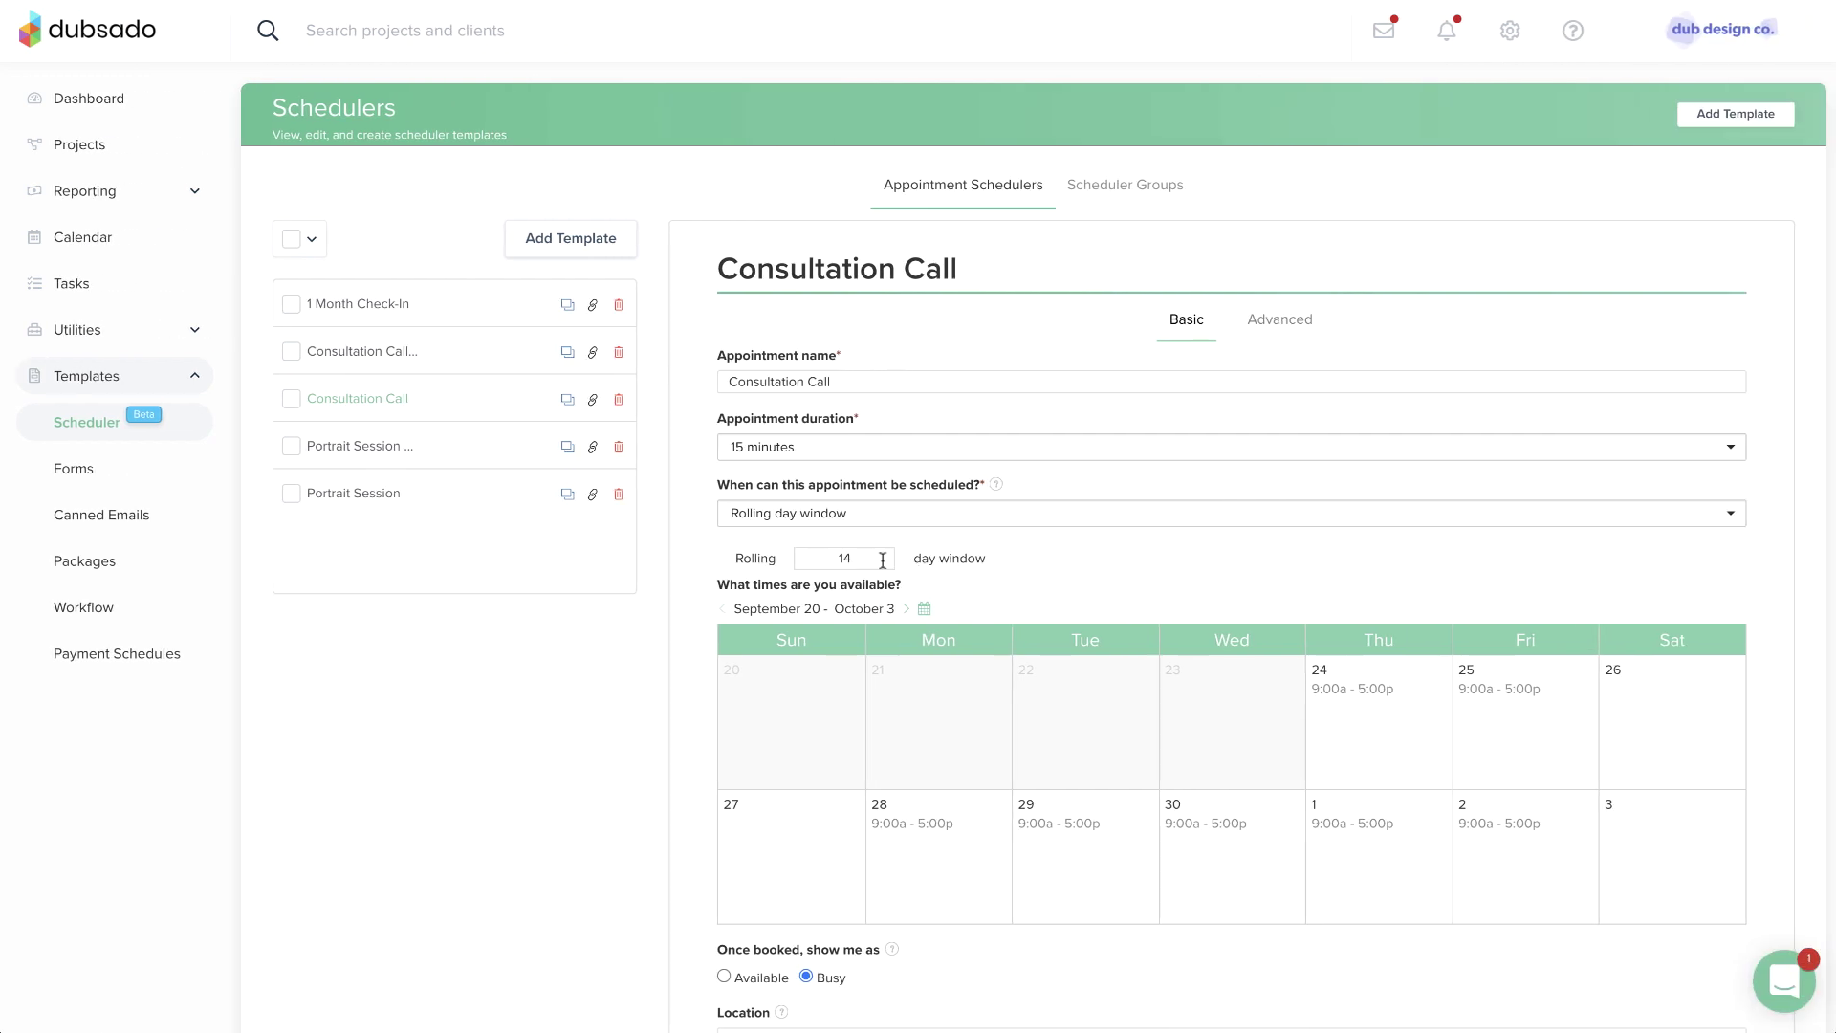
Change the Consultation Call rolling day window from 14 to 30 days and save the scheduler.
left_click_drag(881, 556, 829, 560)
type("30")
scroll(1057, 705, "down", 3)
scroll(1057, 705, "down", 3)
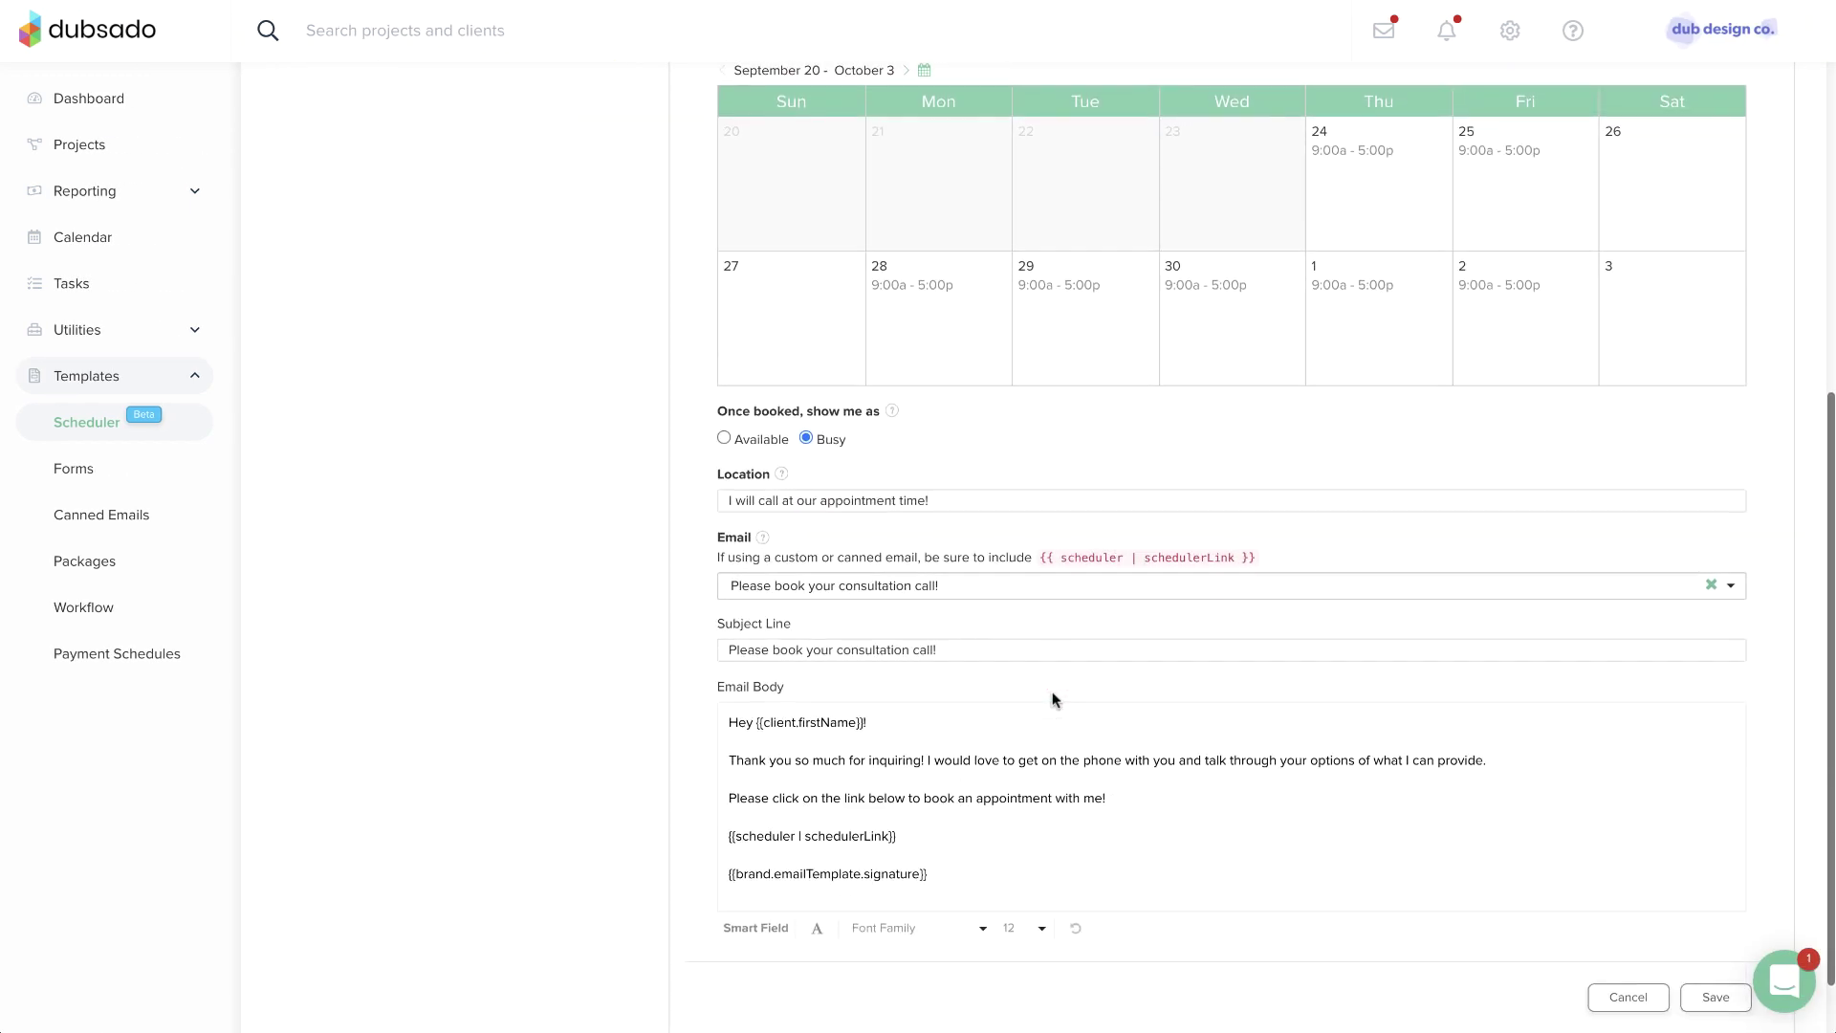
left_click(1696, 917)
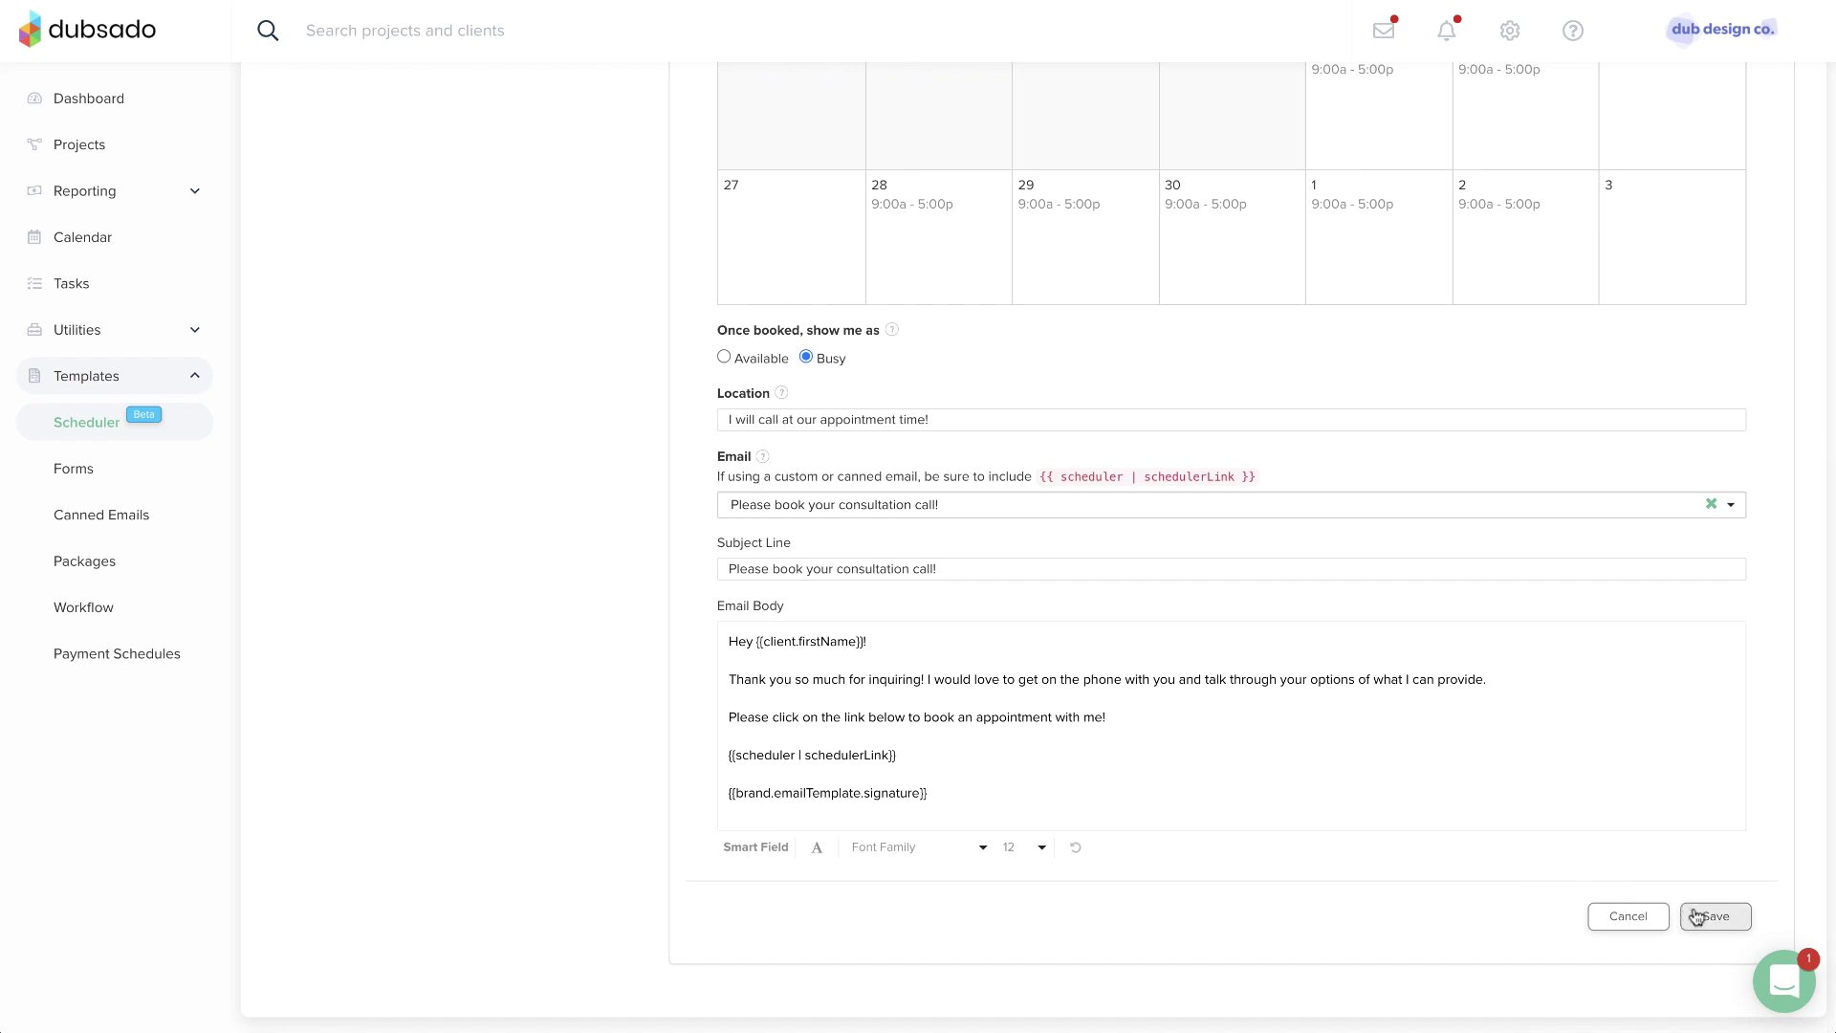